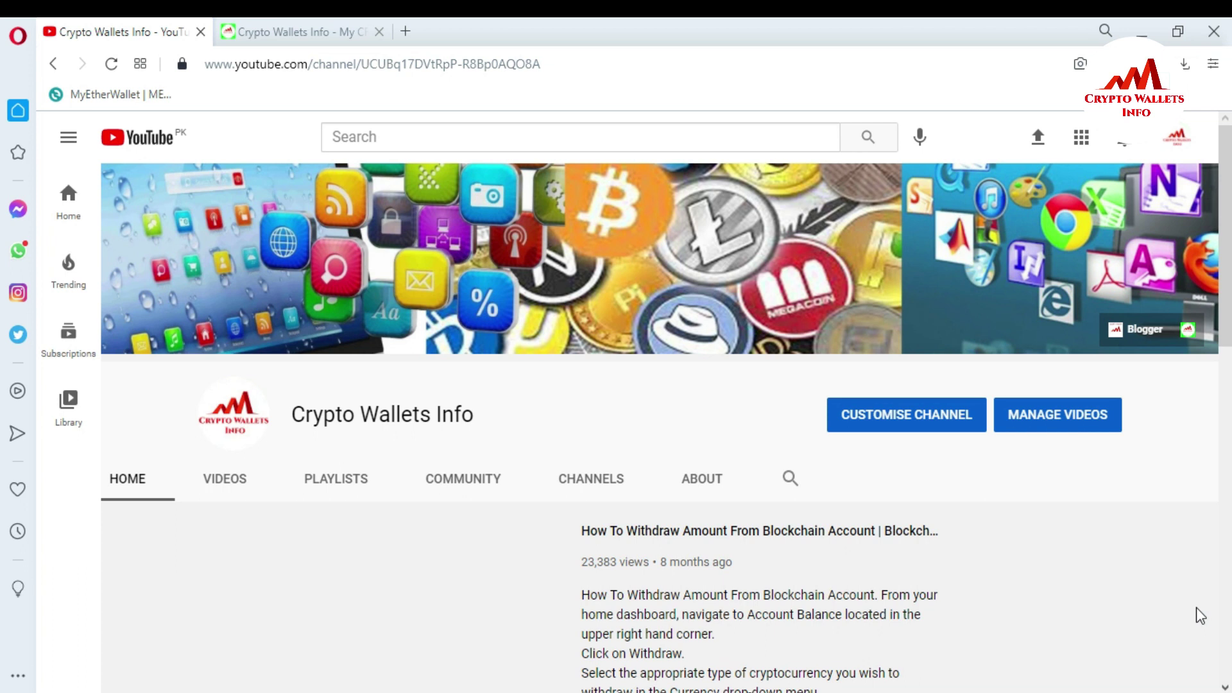
Step: Switch to Atomic Wallet, search the assets for "trx", and open the send form for Tron
click(265, 29)
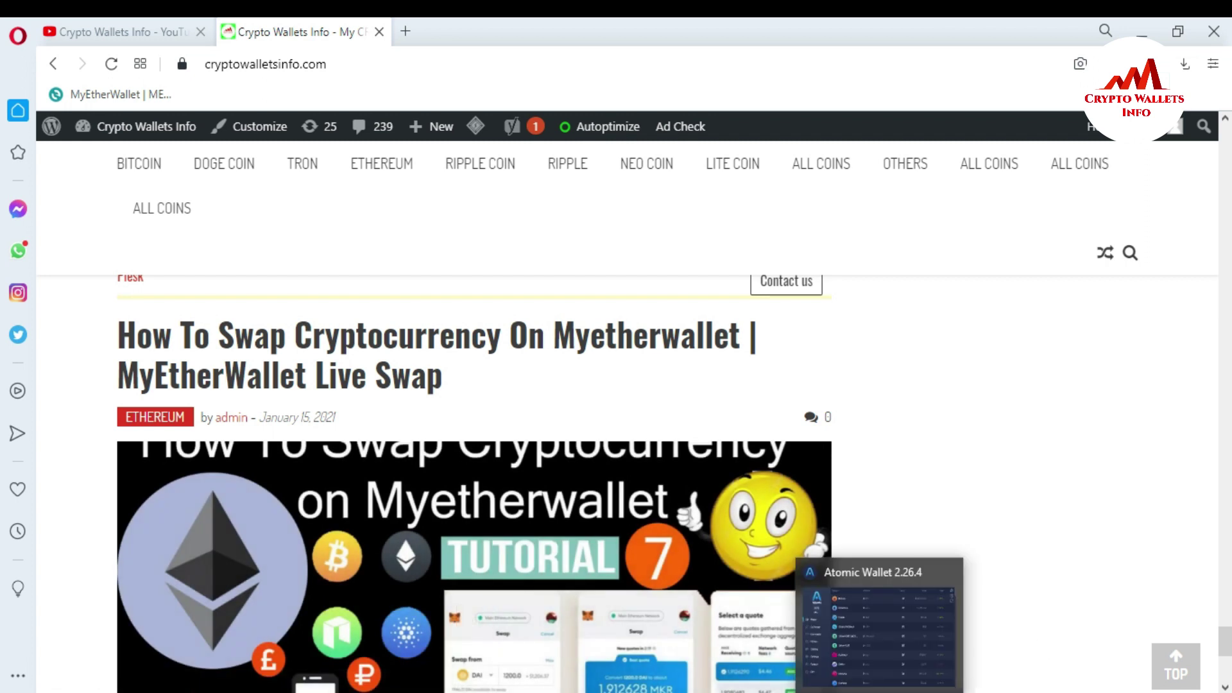
click(879, 691)
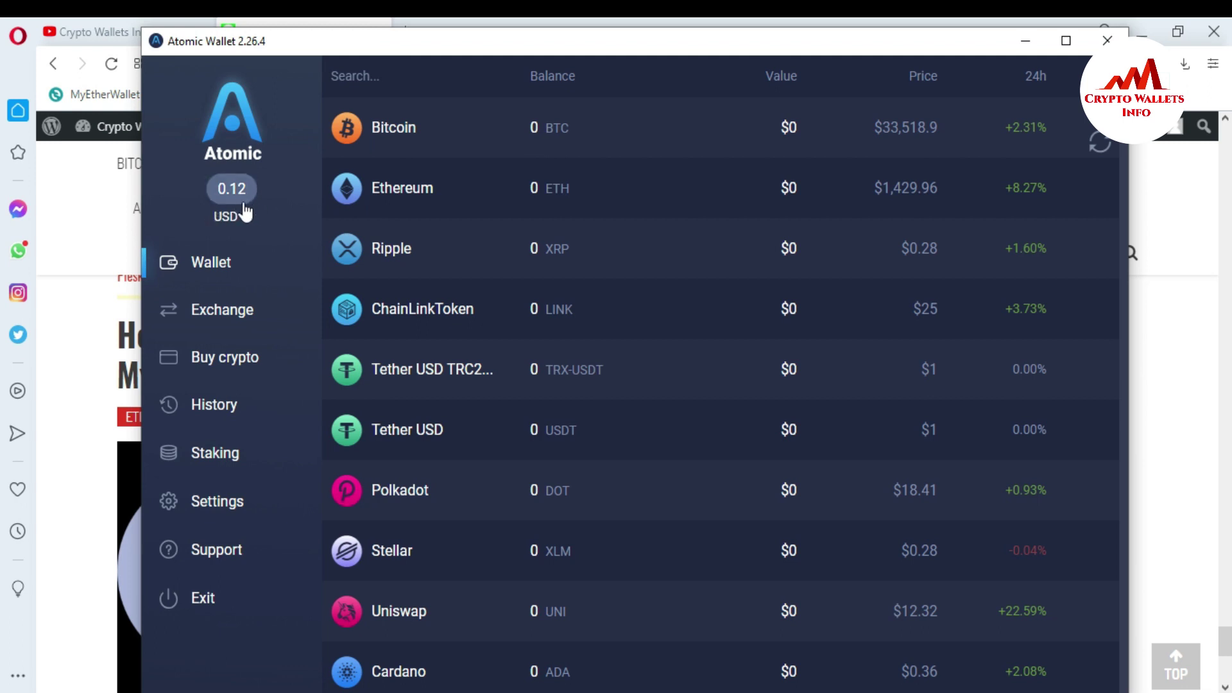
click(376, 75)
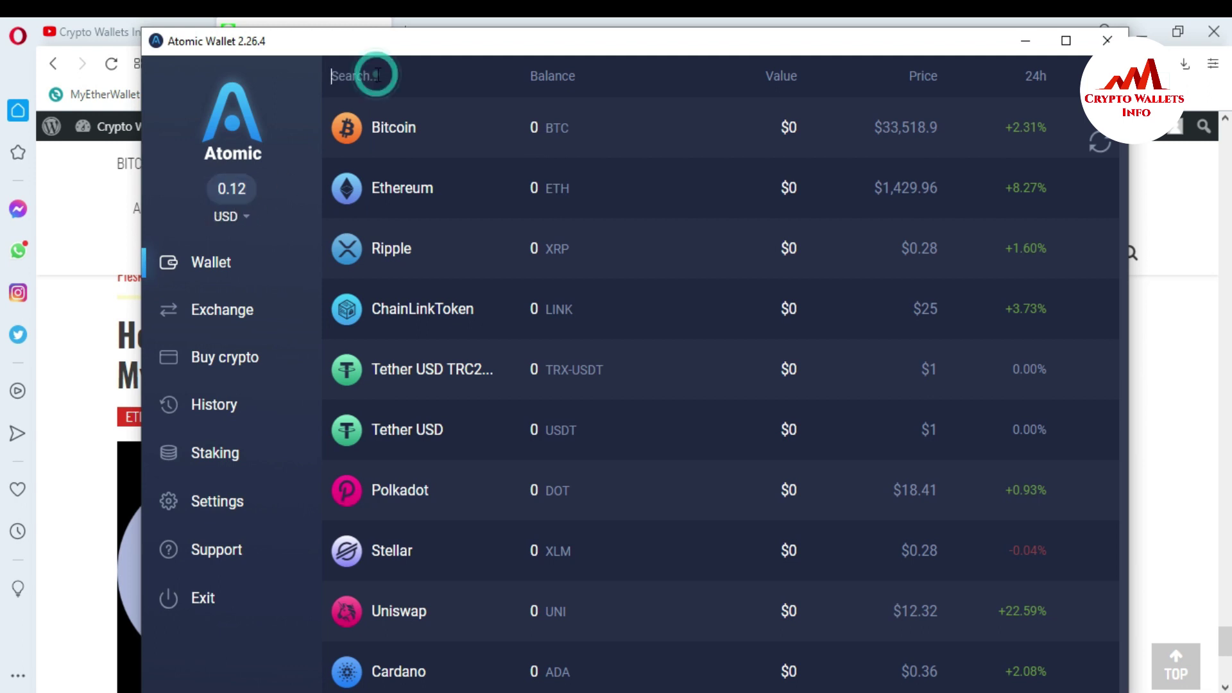
click(202, 261)
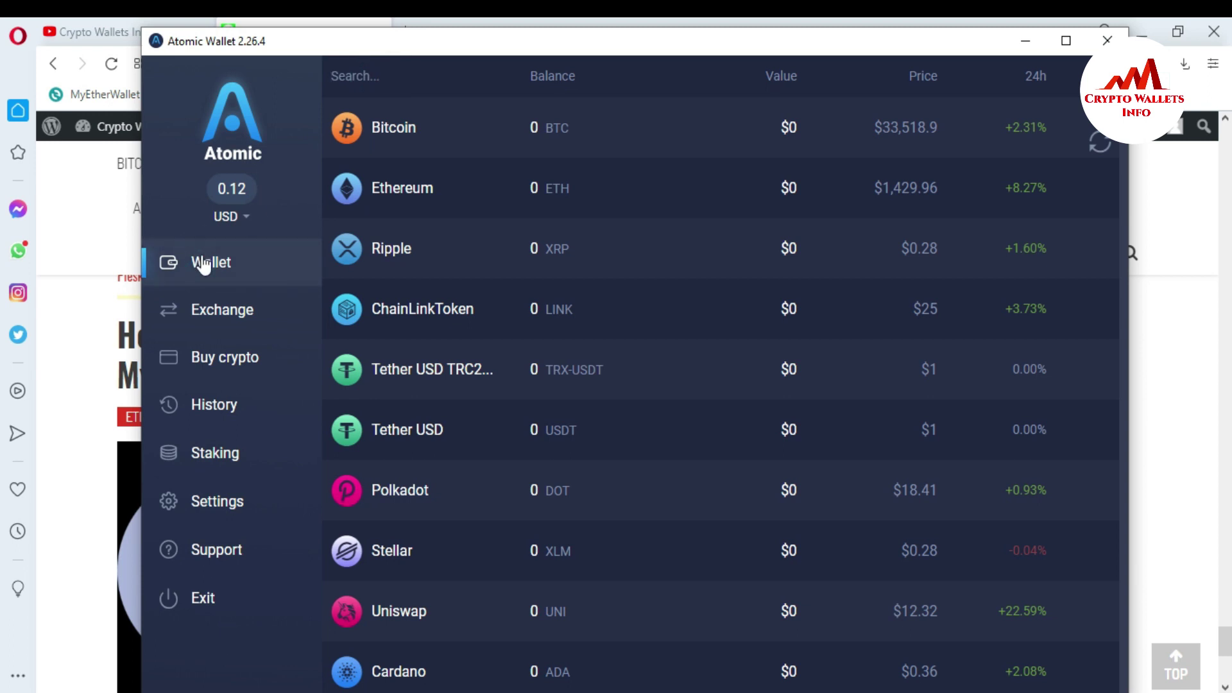
click(377, 78)
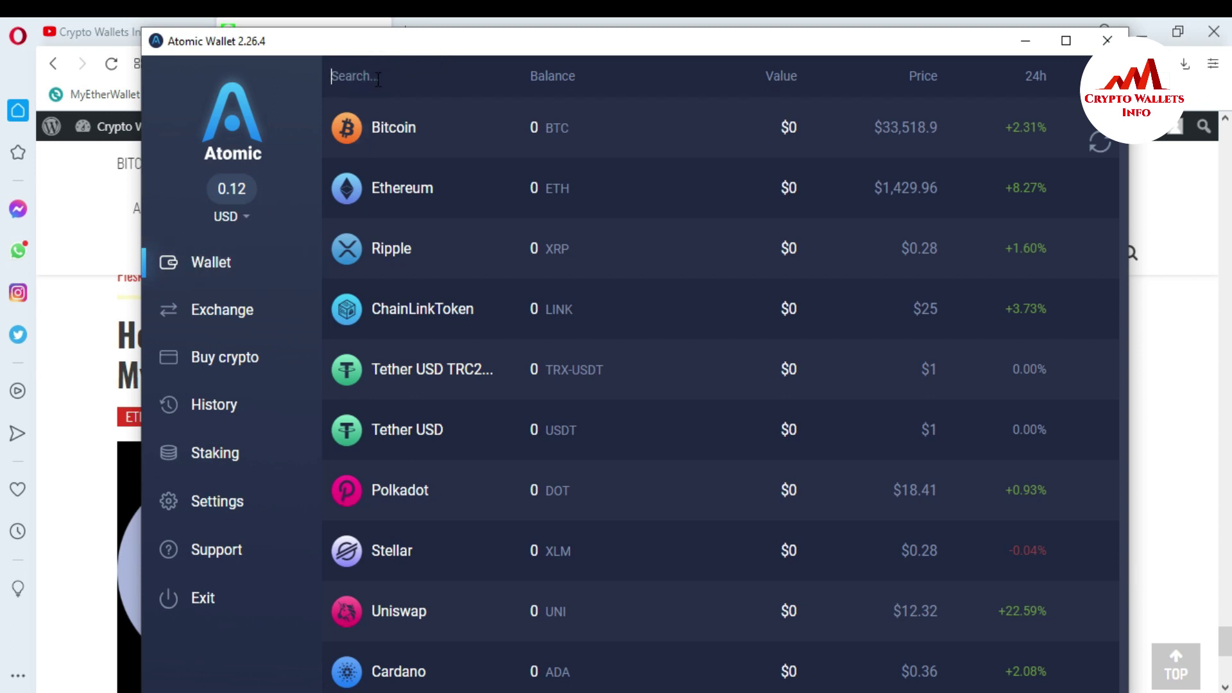
text(trx)
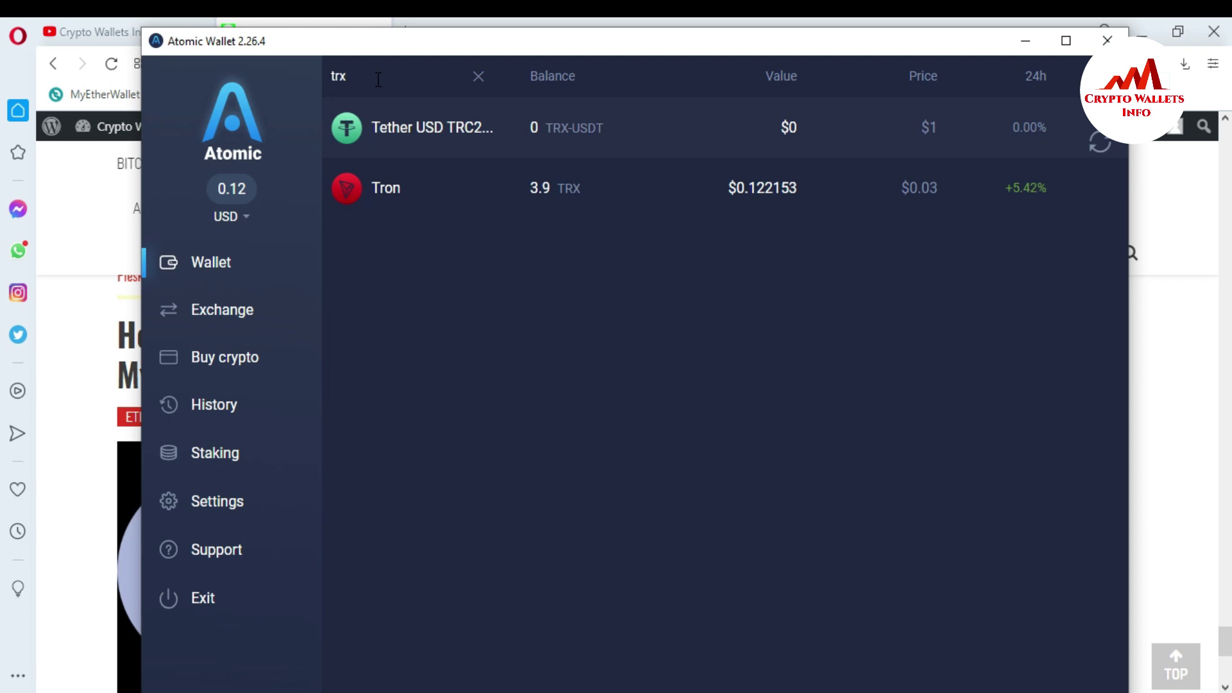
click(666, 191)
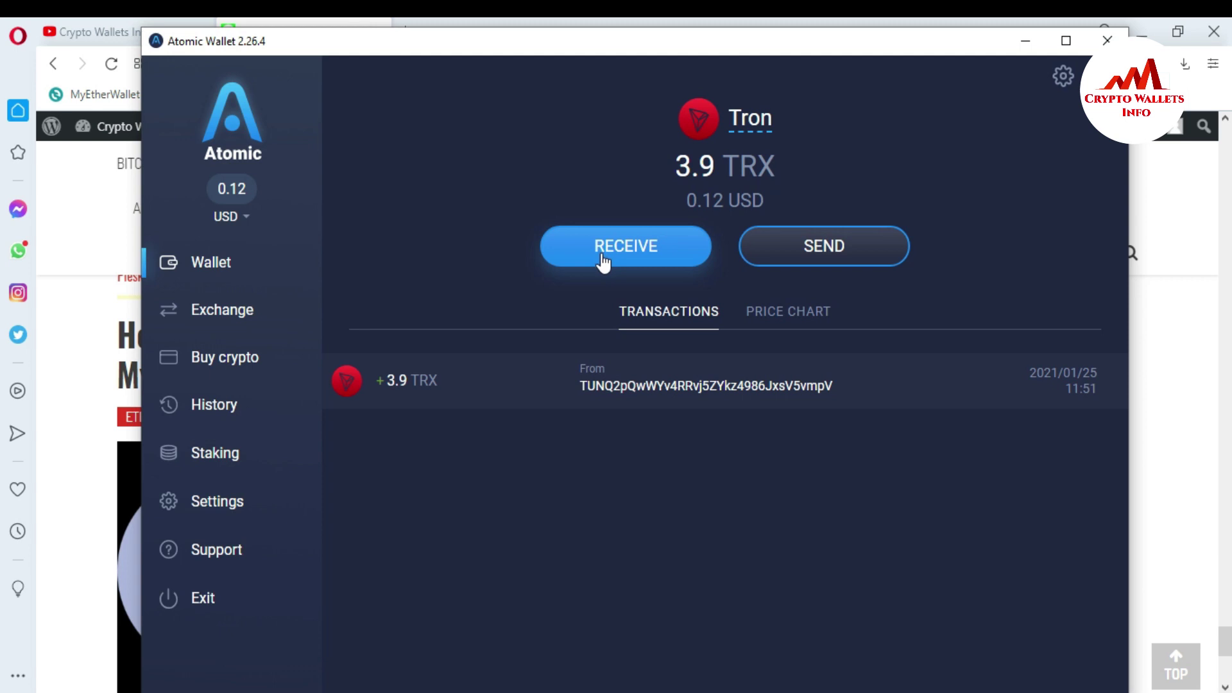
click(834, 254)
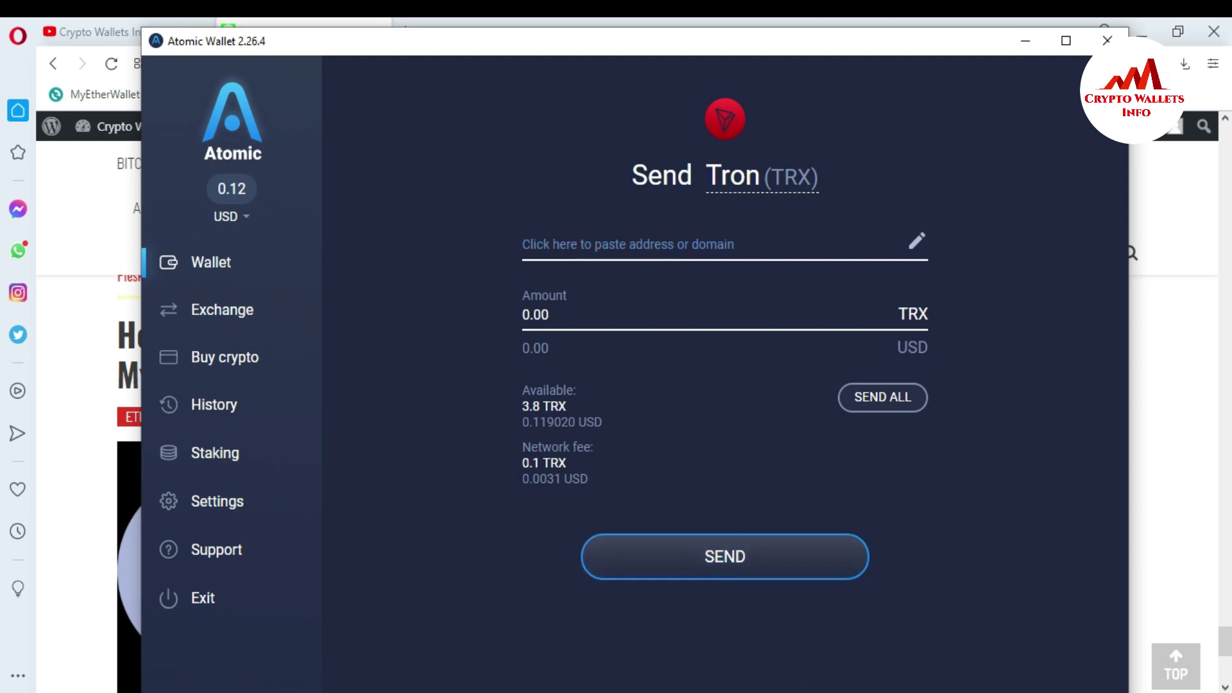
Step: Switch to Exodus, search its wallet for "trx", and display the receiving address for Tron
mouse_move(805, 691)
click(805, 625)
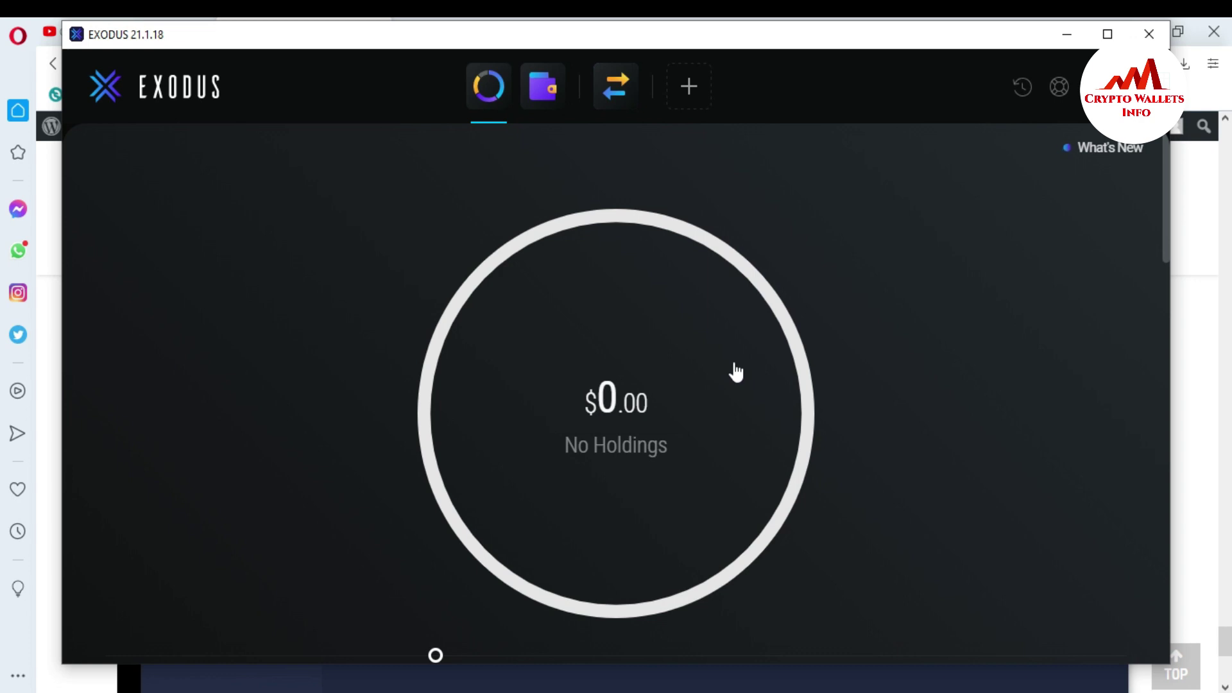
click(542, 94)
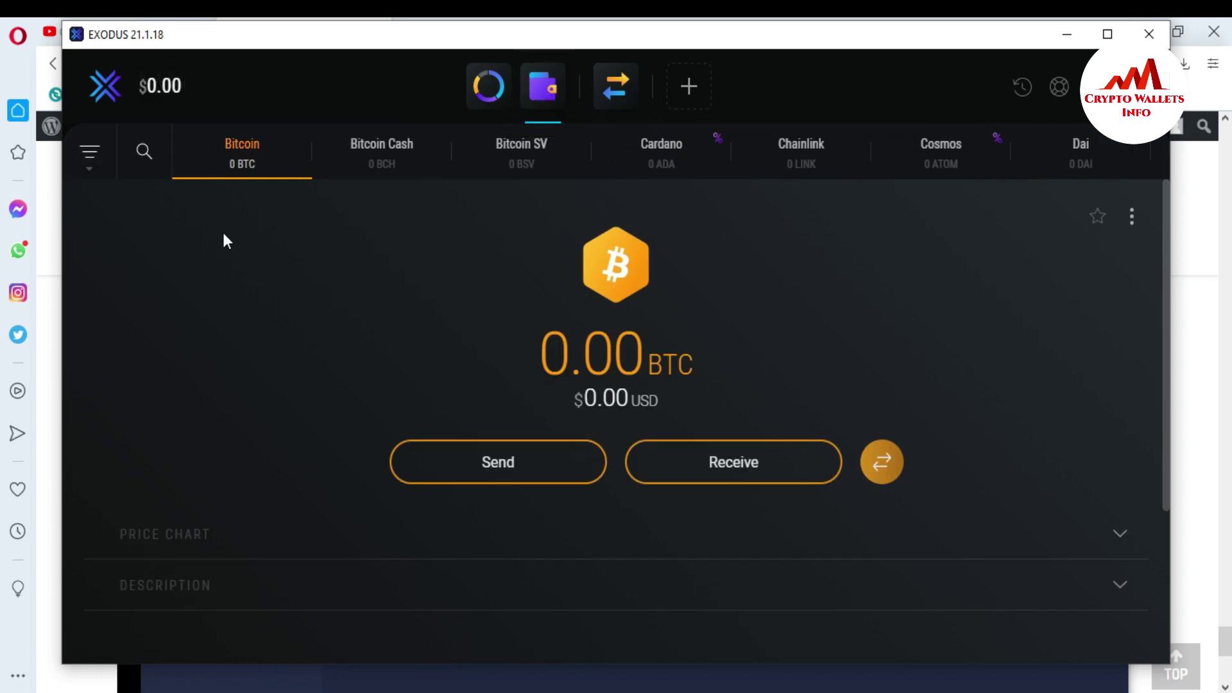
click(149, 156)
text(trx)
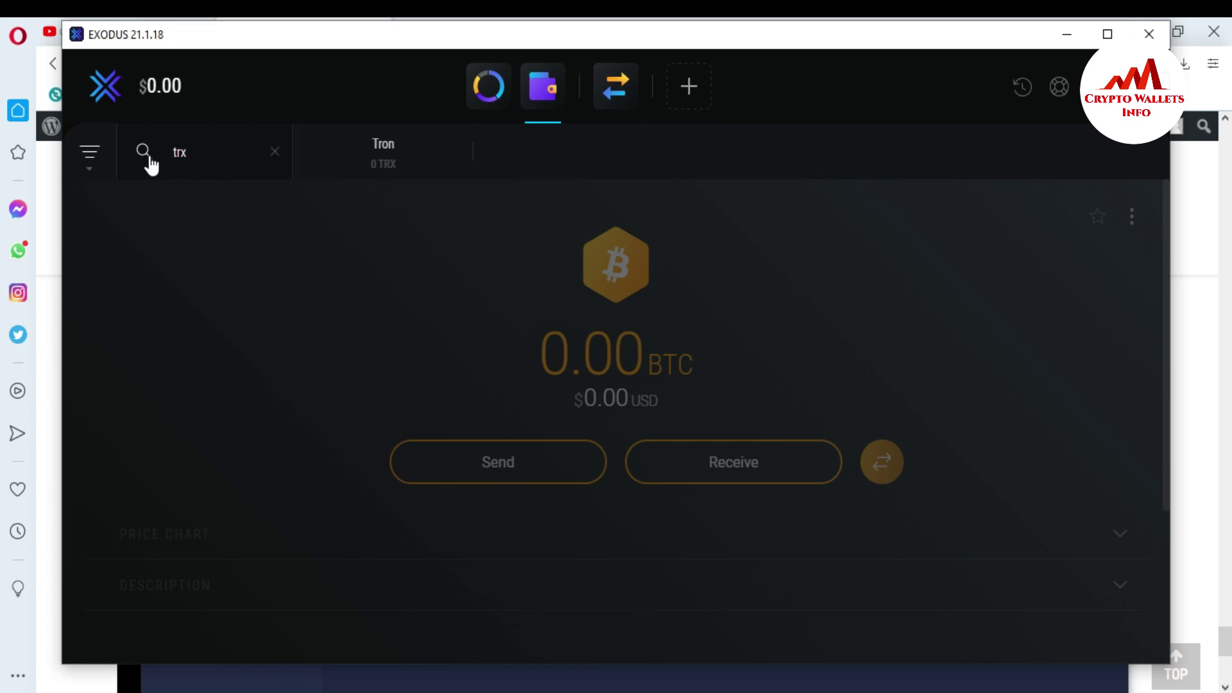
click(371, 159)
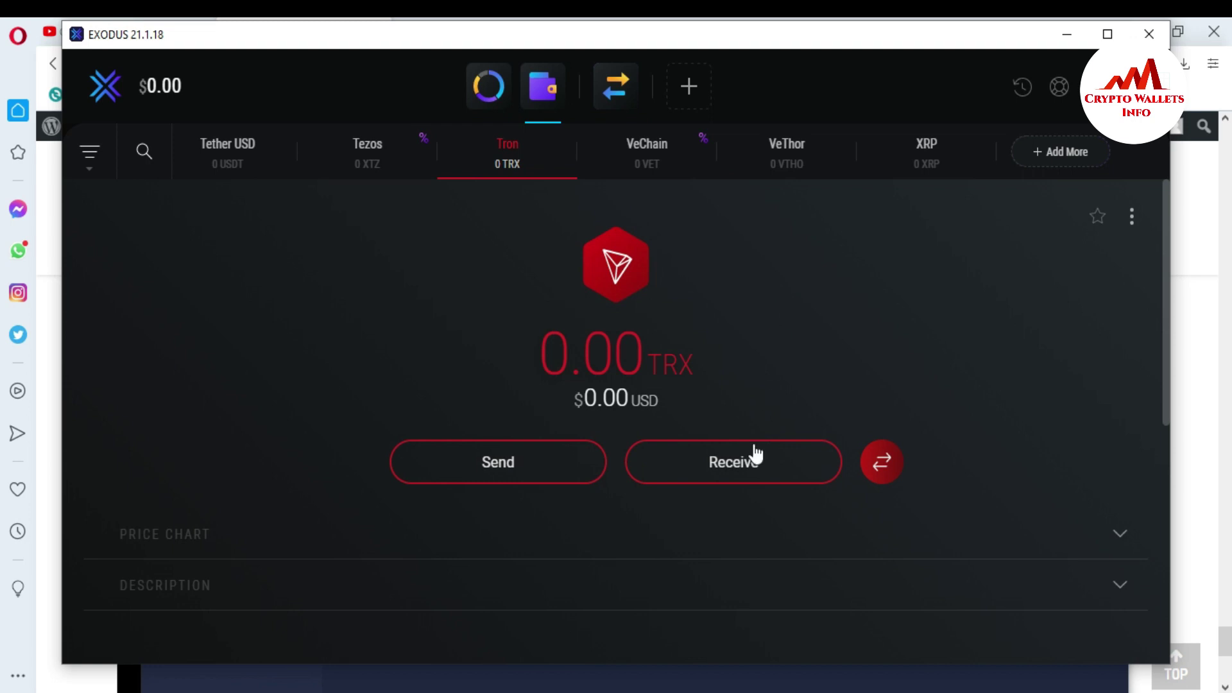
click(729, 481)
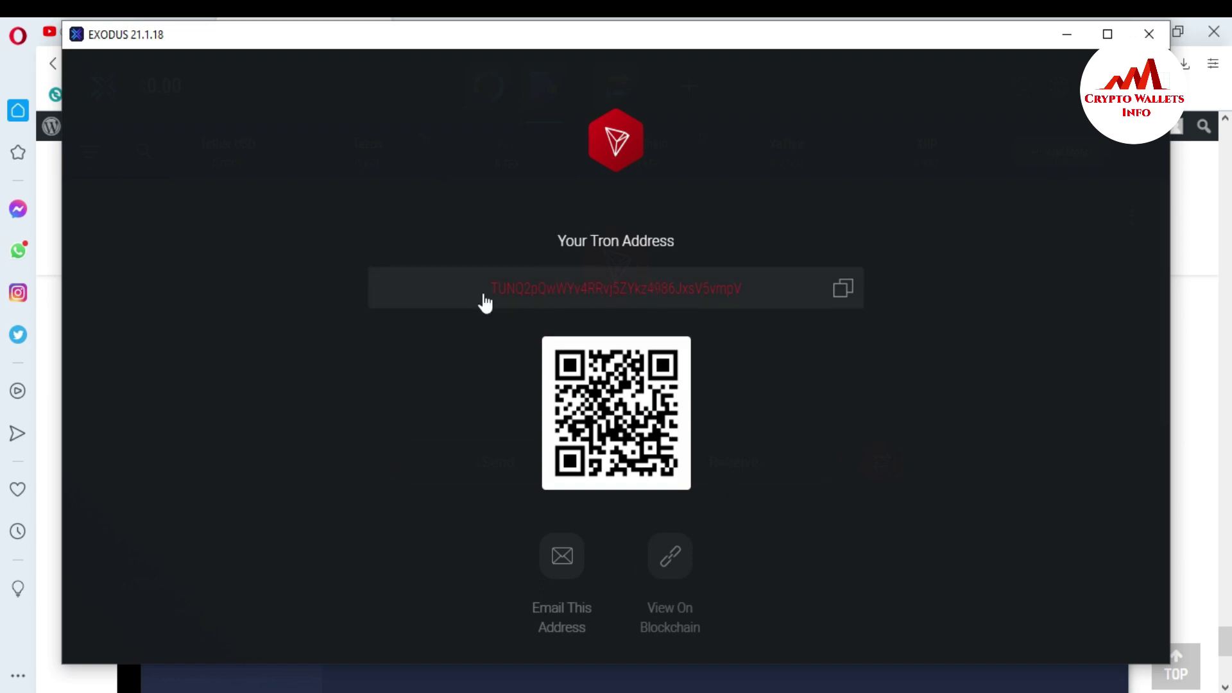
Step: Copy the Tron receiving address from Exodus
double_click(745, 299)
drag(745, 299, 502, 308)
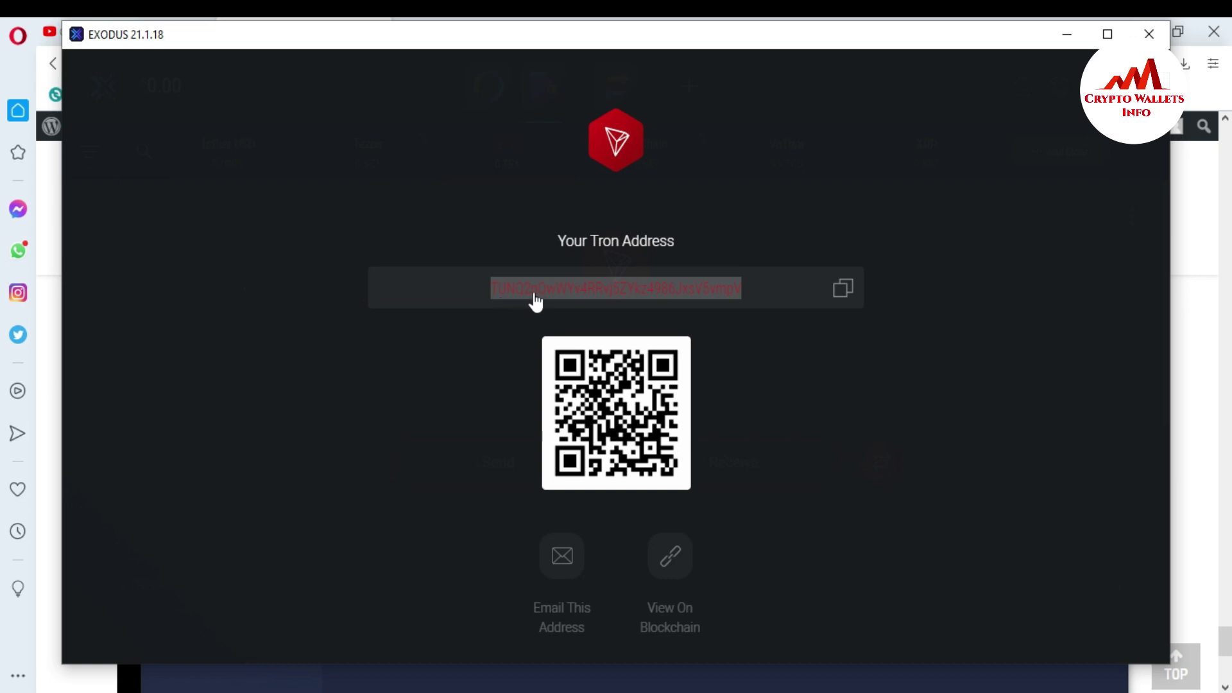
click(846, 289)
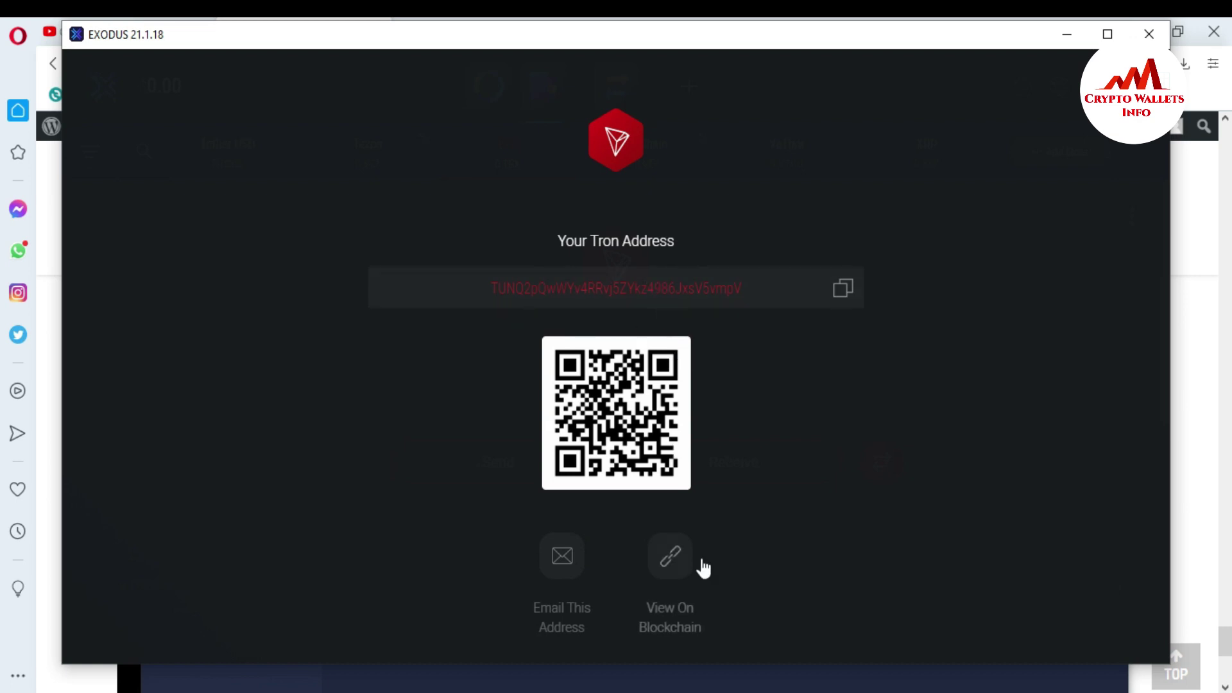
click(842, 288)
Step: Return to Atomic Wallet, paste the copied address as the Tron recipient, and set the amount to the full available 3.8 TRX
click(1066, 39)
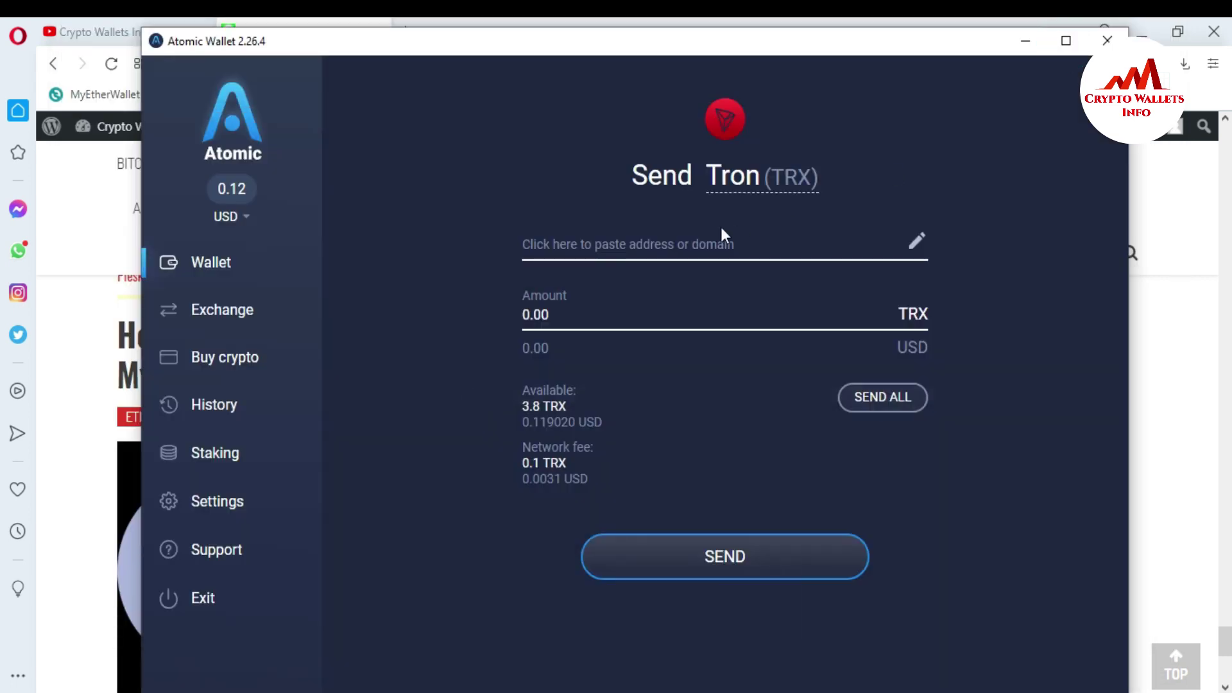
click(674, 250)
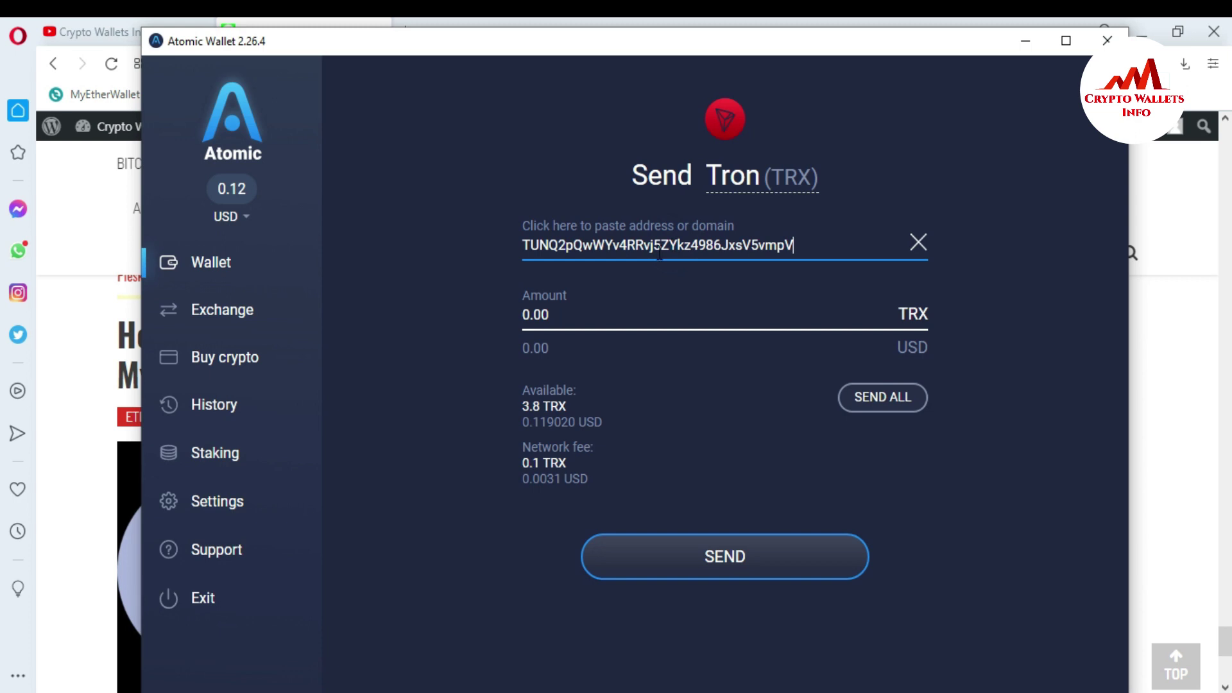
click(556, 312)
click(889, 401)
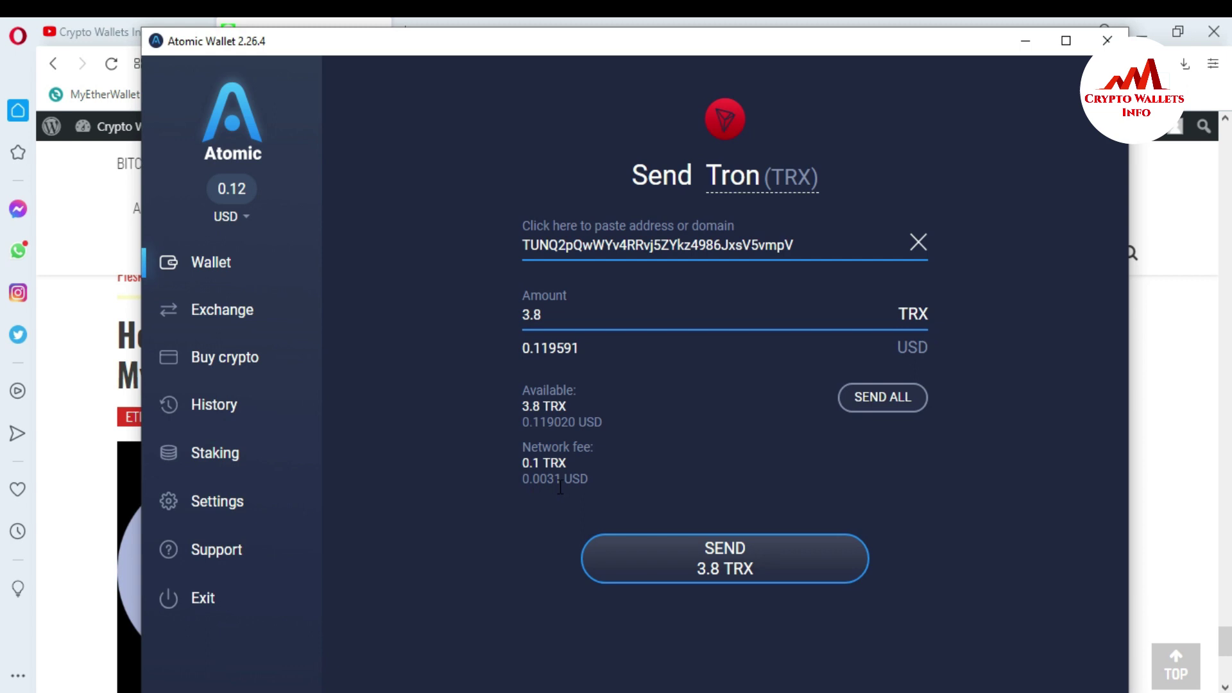
Step: Check the network fee charged for the Tron transfer
drag(588, 483, 526, 468)
click(602, 480)
drag(592, 478, 532, 463)
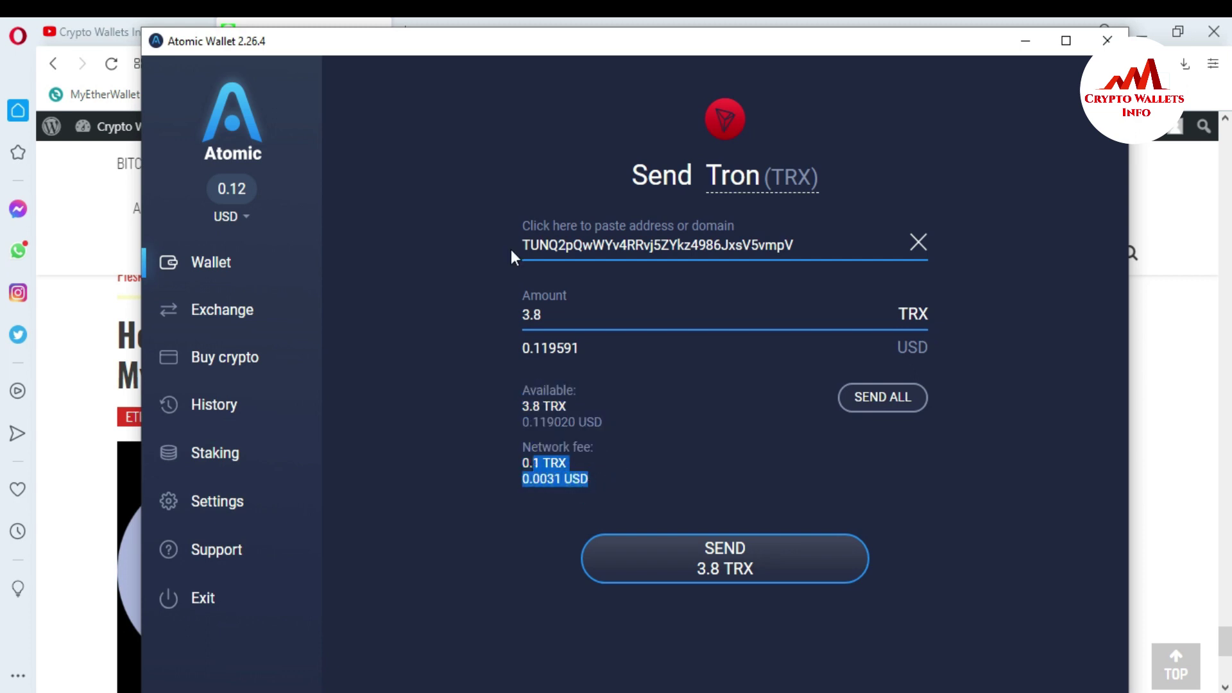
Step: Submit the 3.8 TRX send form and check the recipient address on the confirmation page
click(719, 553)
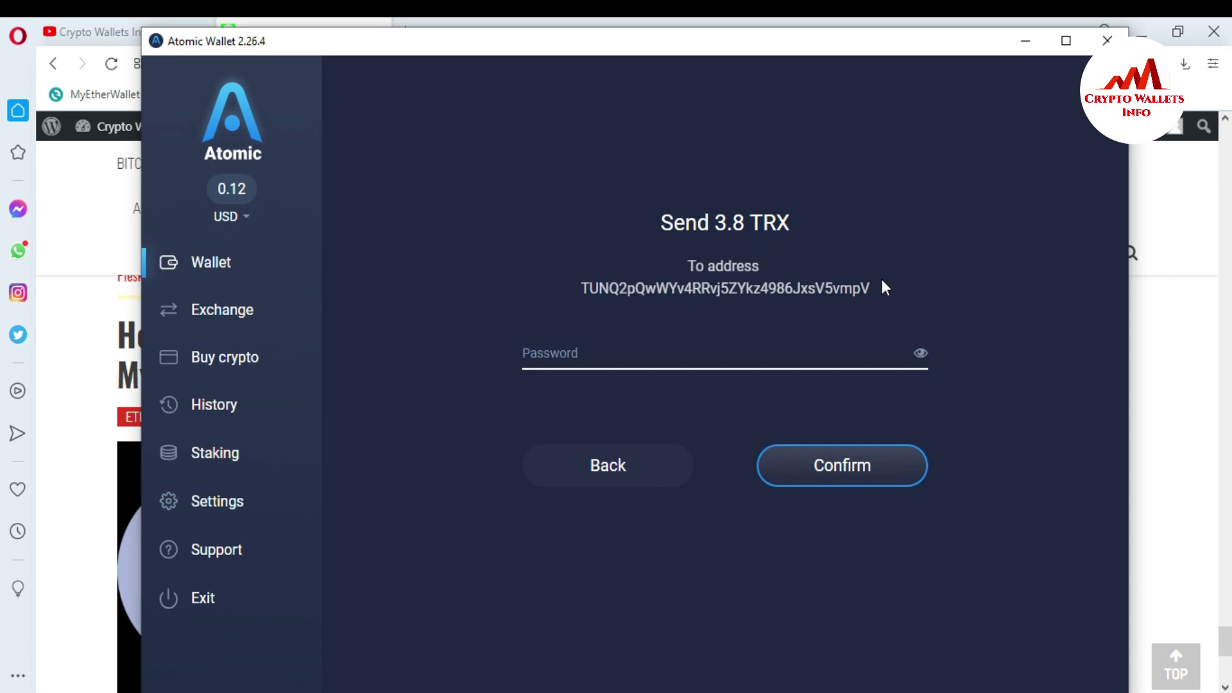
drag(876, 290, 575, 303)
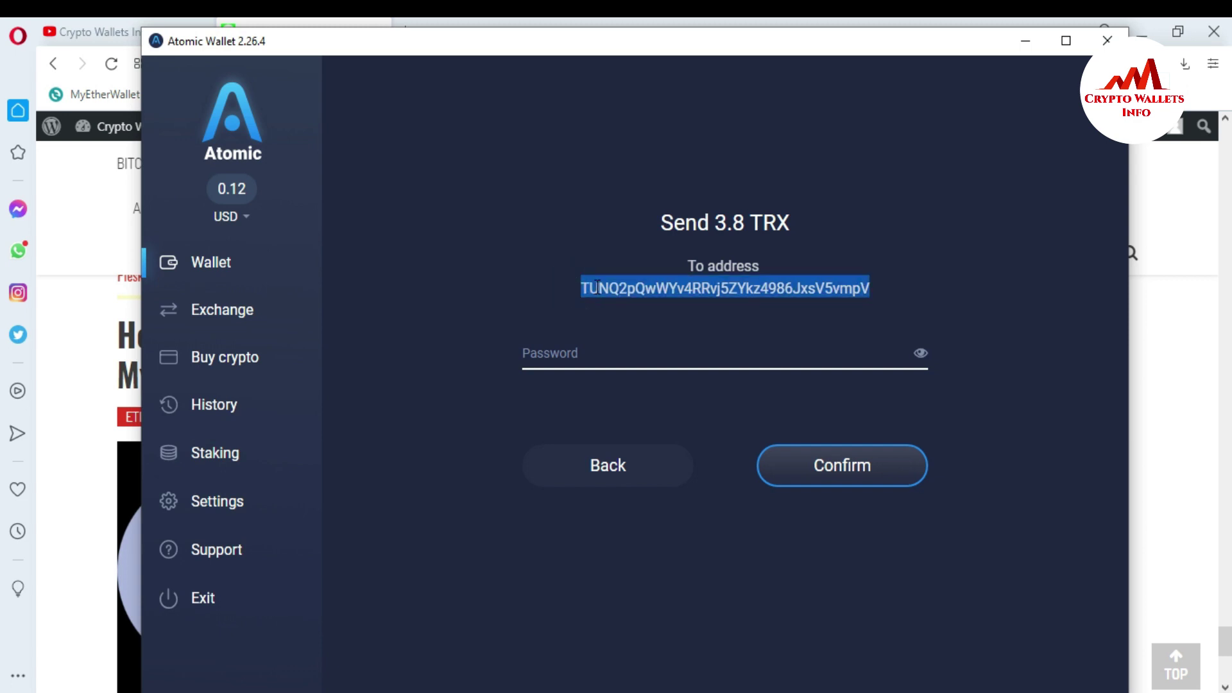
click(934, 294)
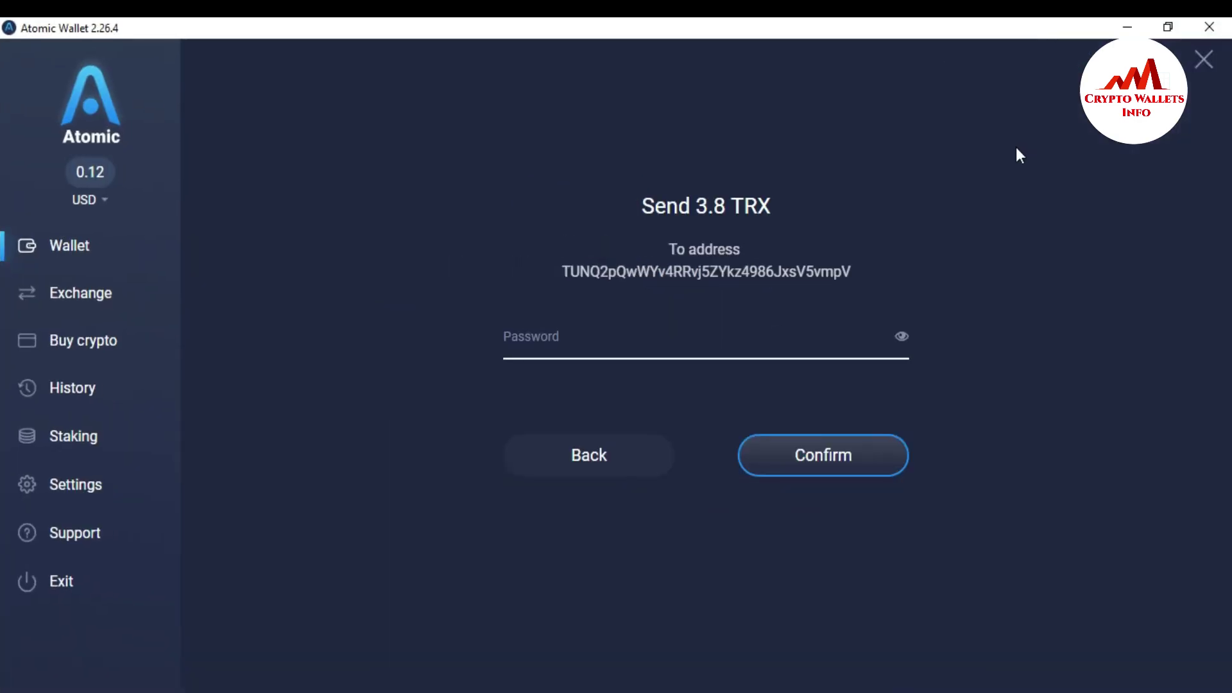
click(1166, 24)
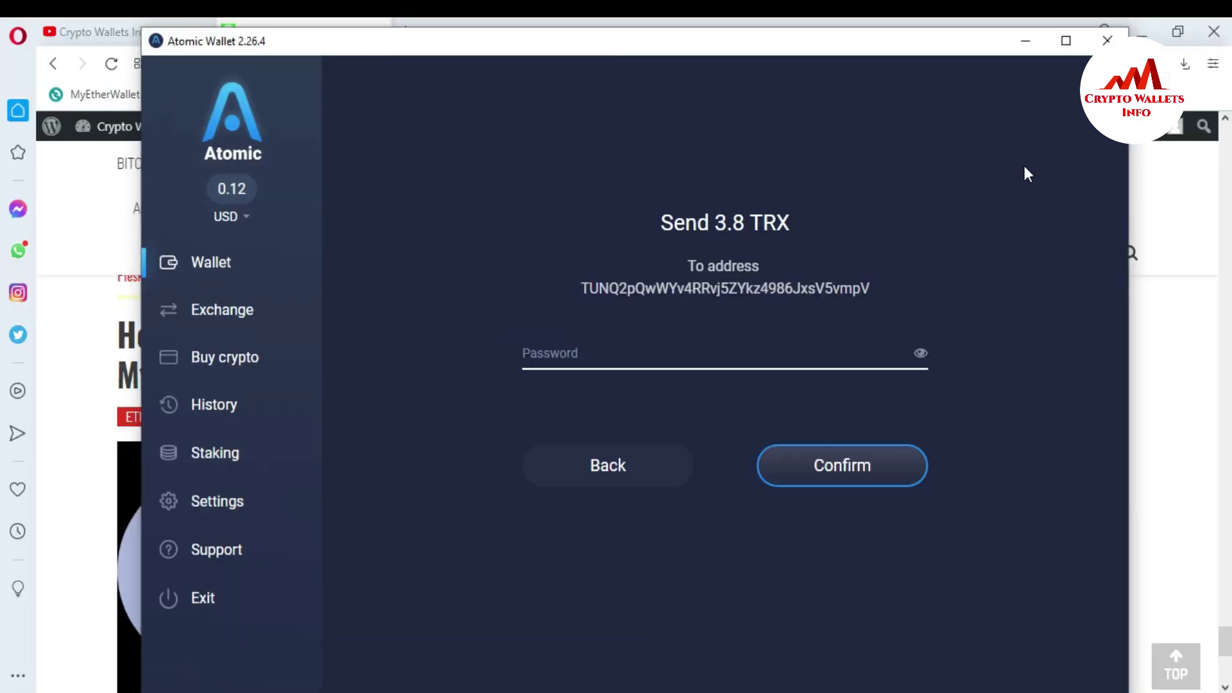
Step: Enter the wallet password and confirm the 3.8 TRX transfer
click(556, 367)
click(556, 366)
text(xxxxx)
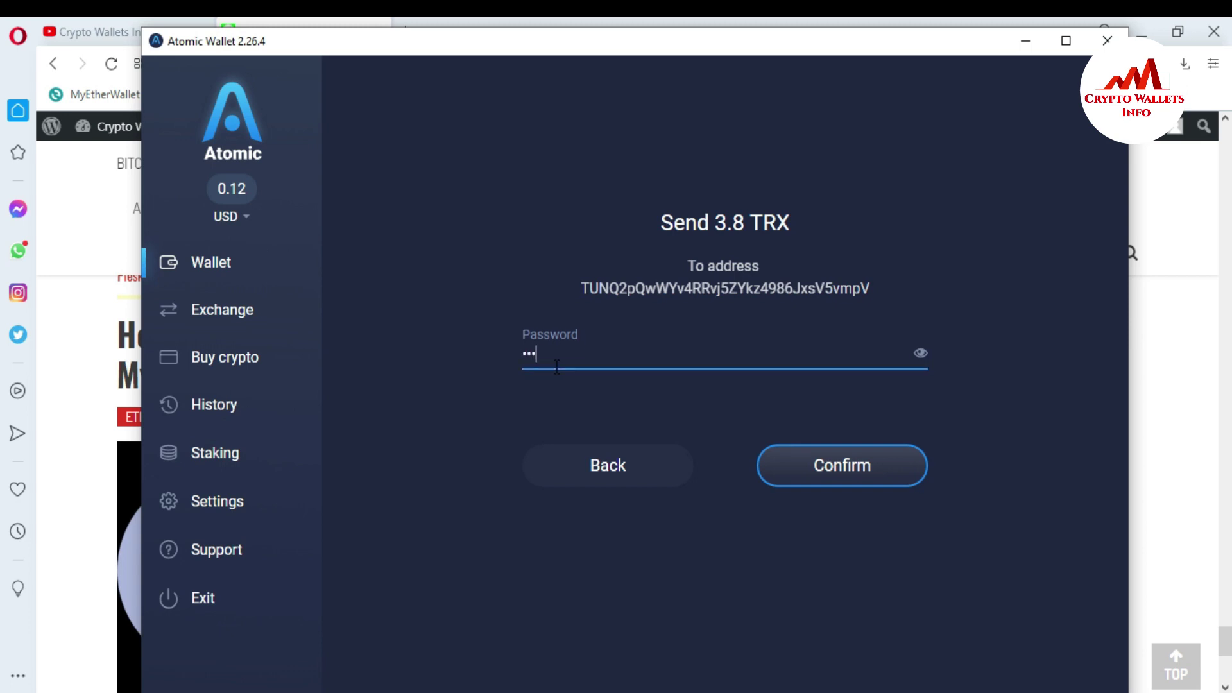
text(xxxxxxxxxx)
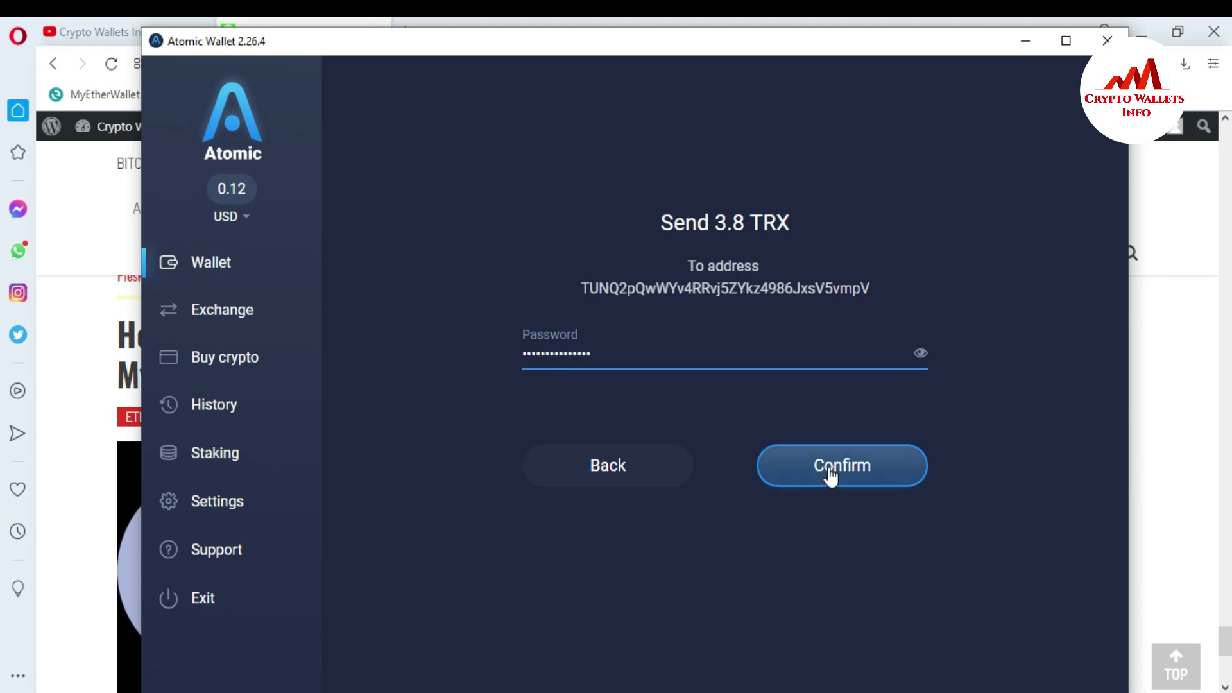
click(861, 465)
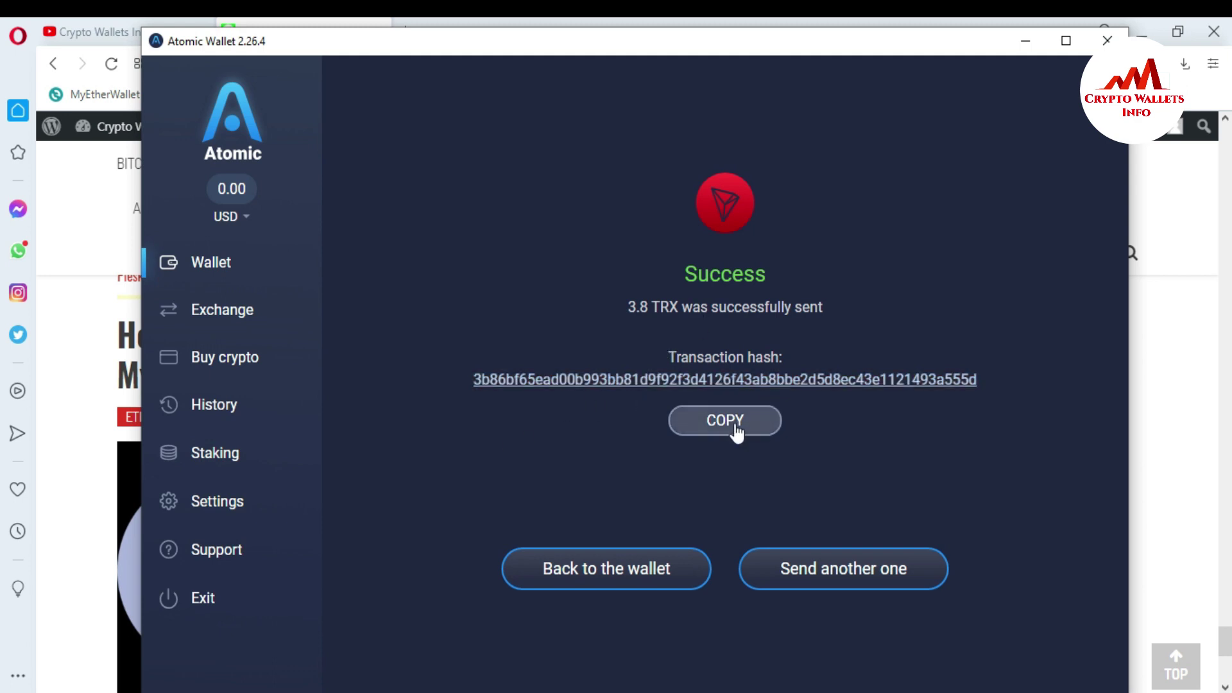
Step: Go back to the wallet from the transaction result, then switch to Exodus and close the receiving address to check the Tron balance
click(618, 570)
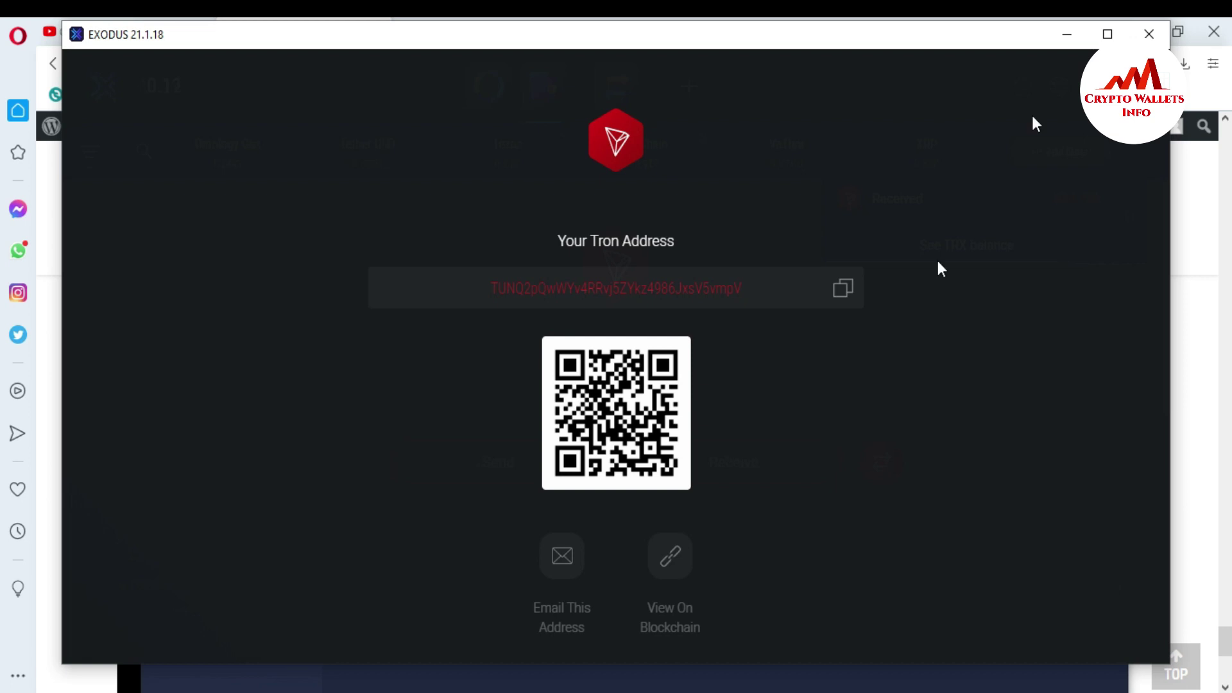
key(Escape)
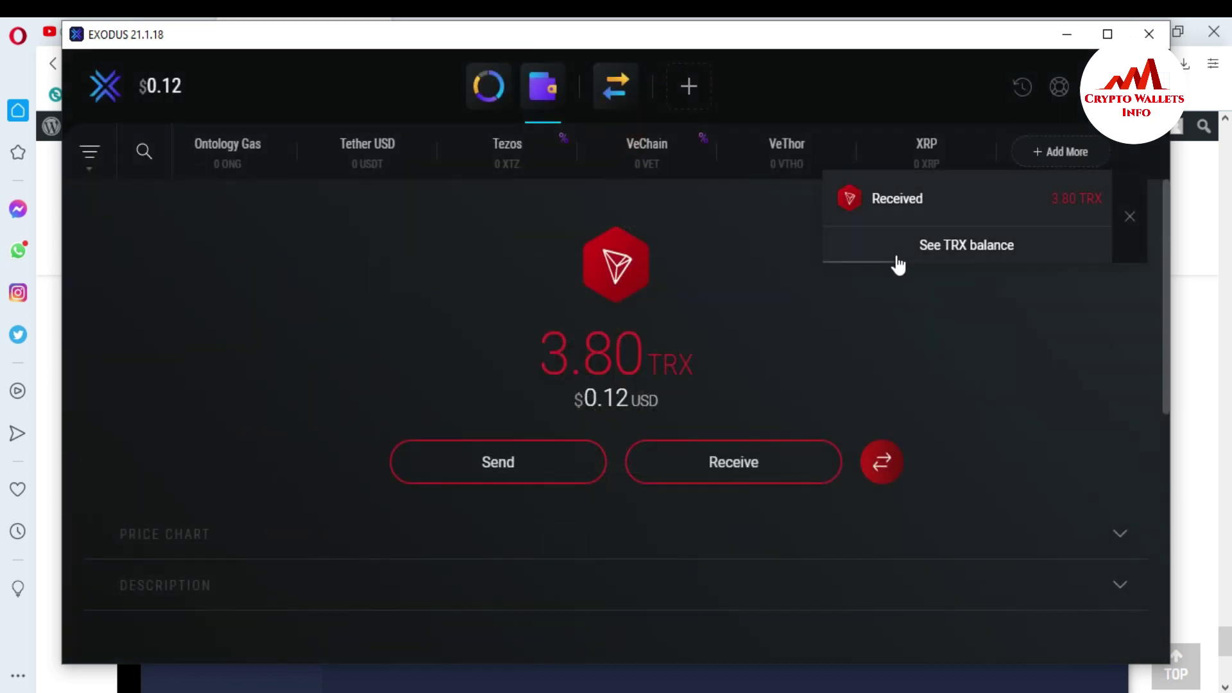
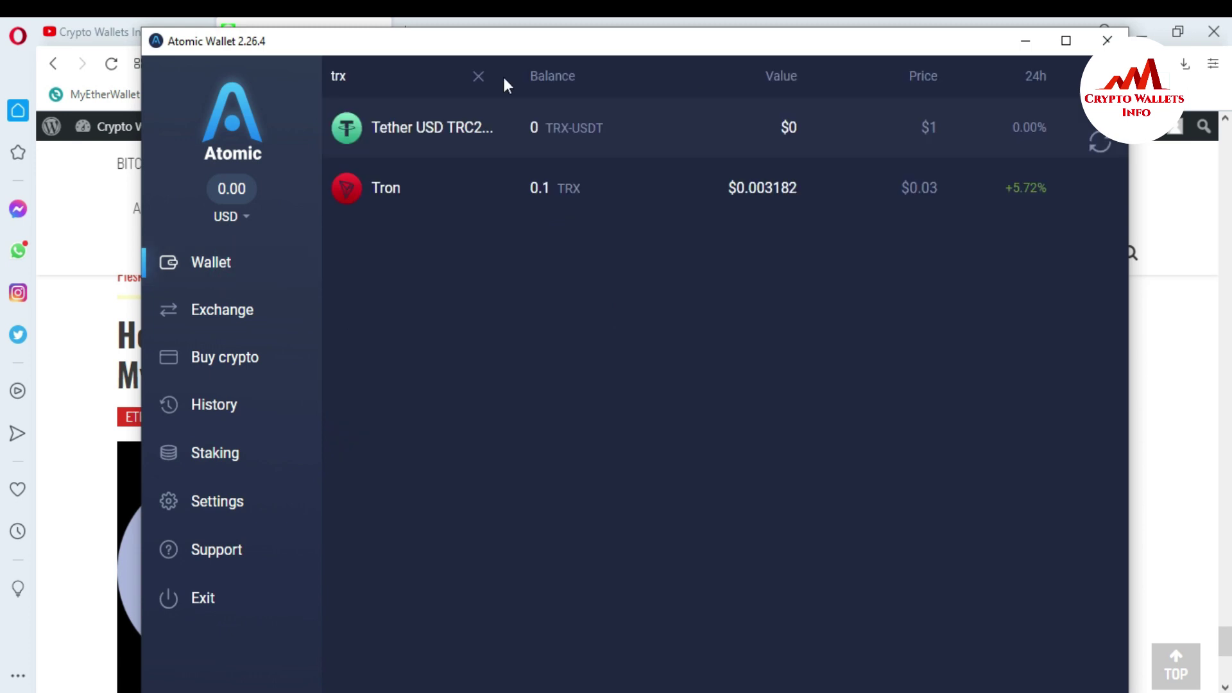
Step: In Atomic Wallet, clear the asset search and open the send form for Bitcoin
click(480, 75)
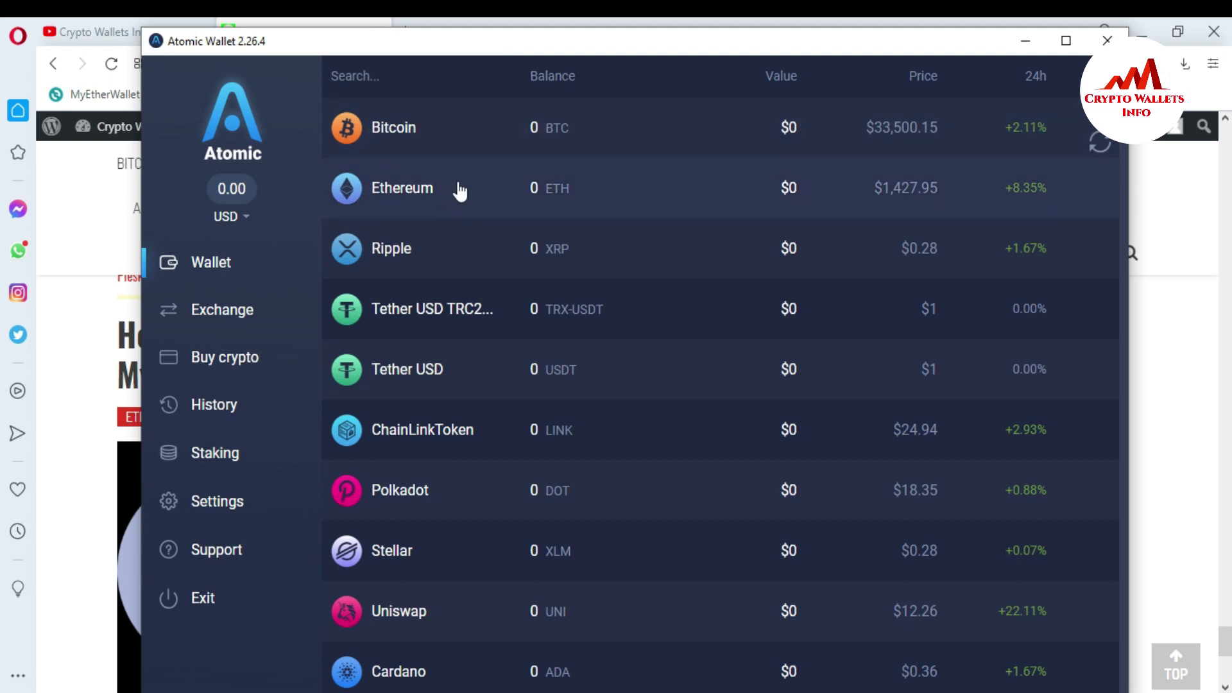
click(453, 135)
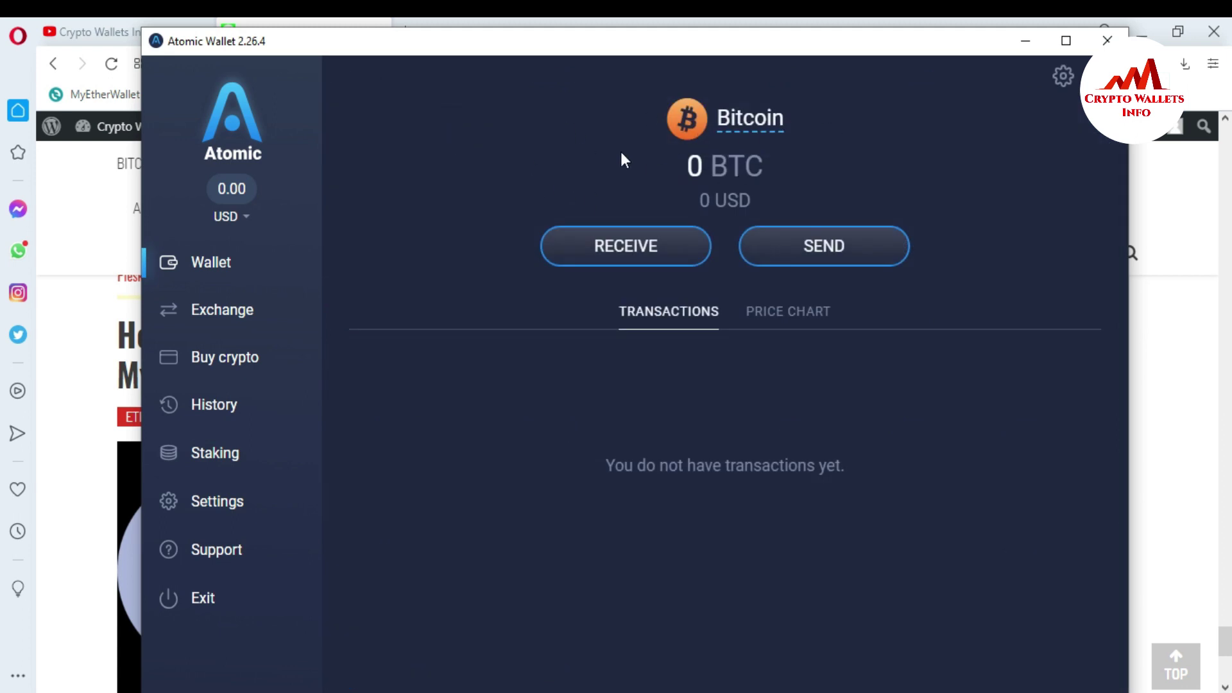
click(826, 248)
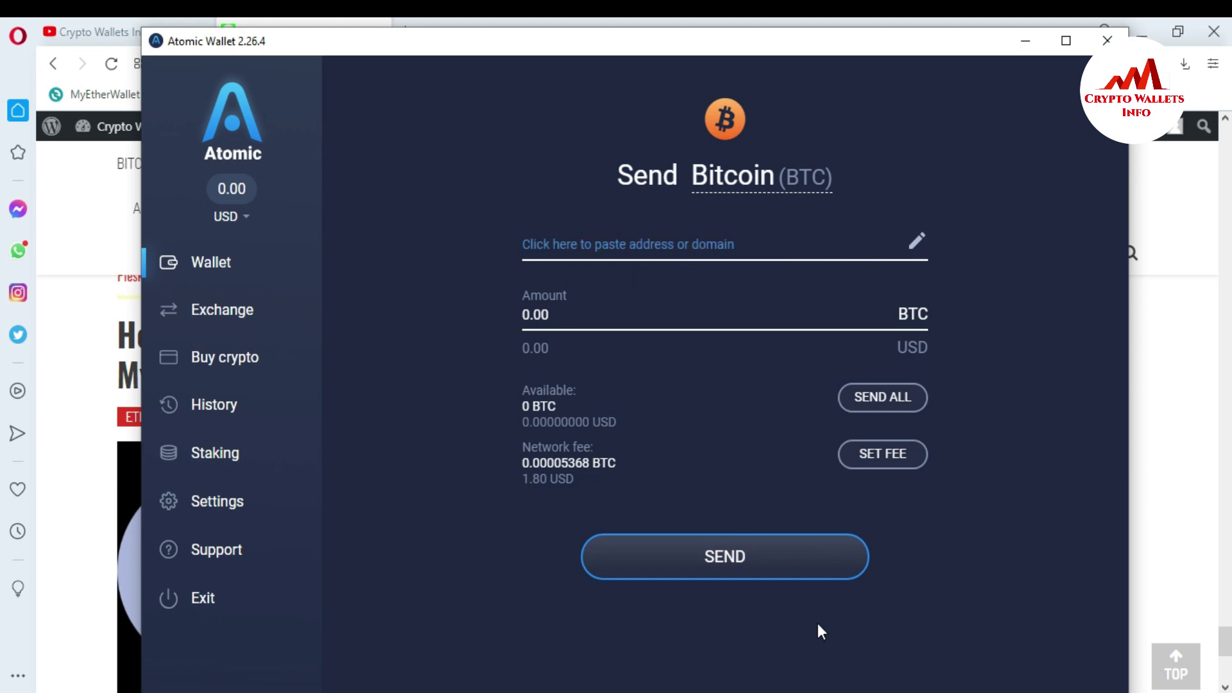
Step: Switch to Exodus, search the assets for "btc" and open the Bitcoin wallet
click(809, 685)
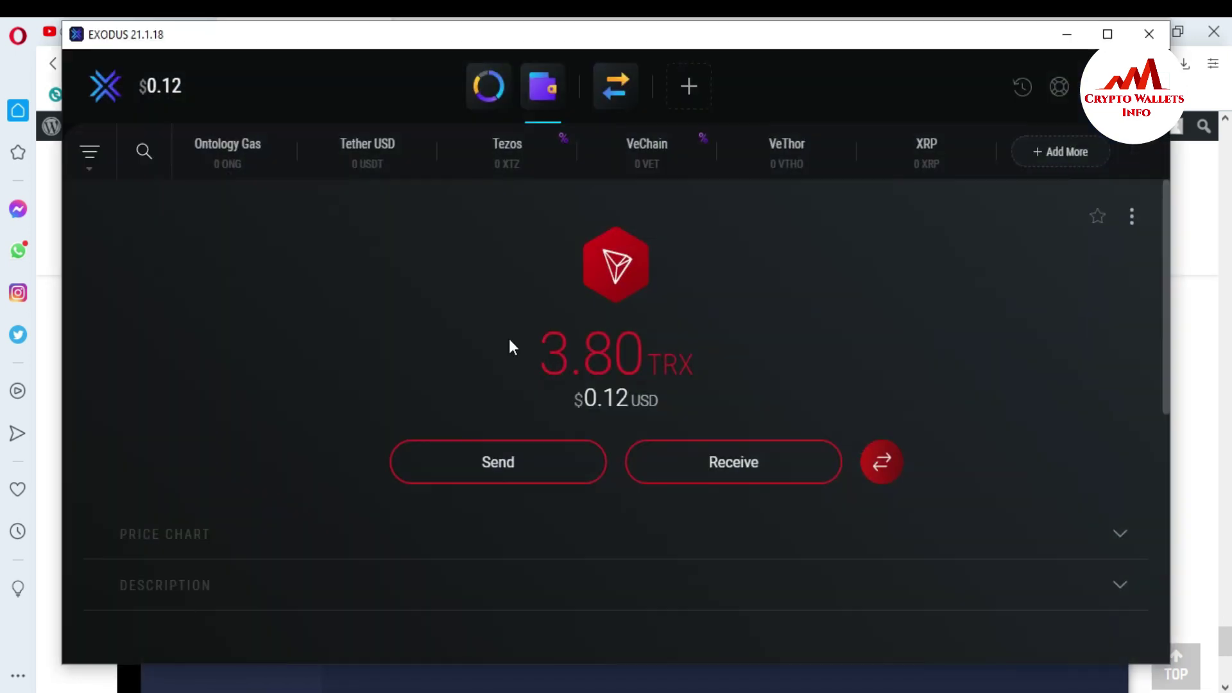
click(151, 161)
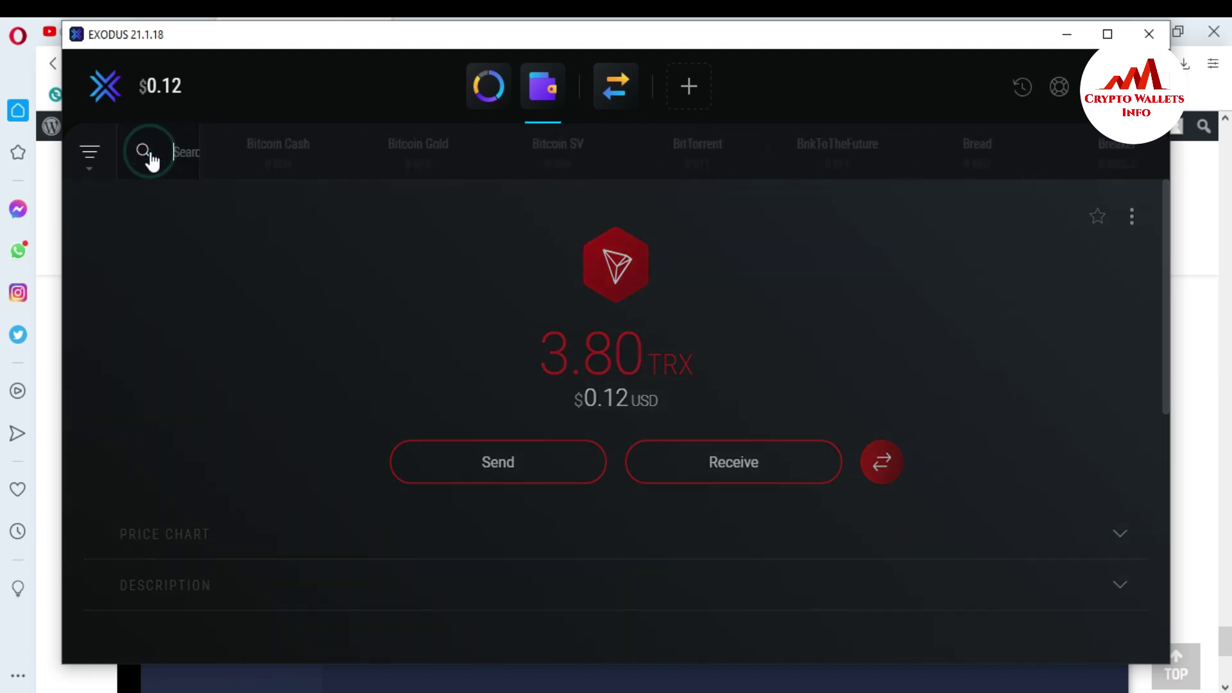
text(tr)
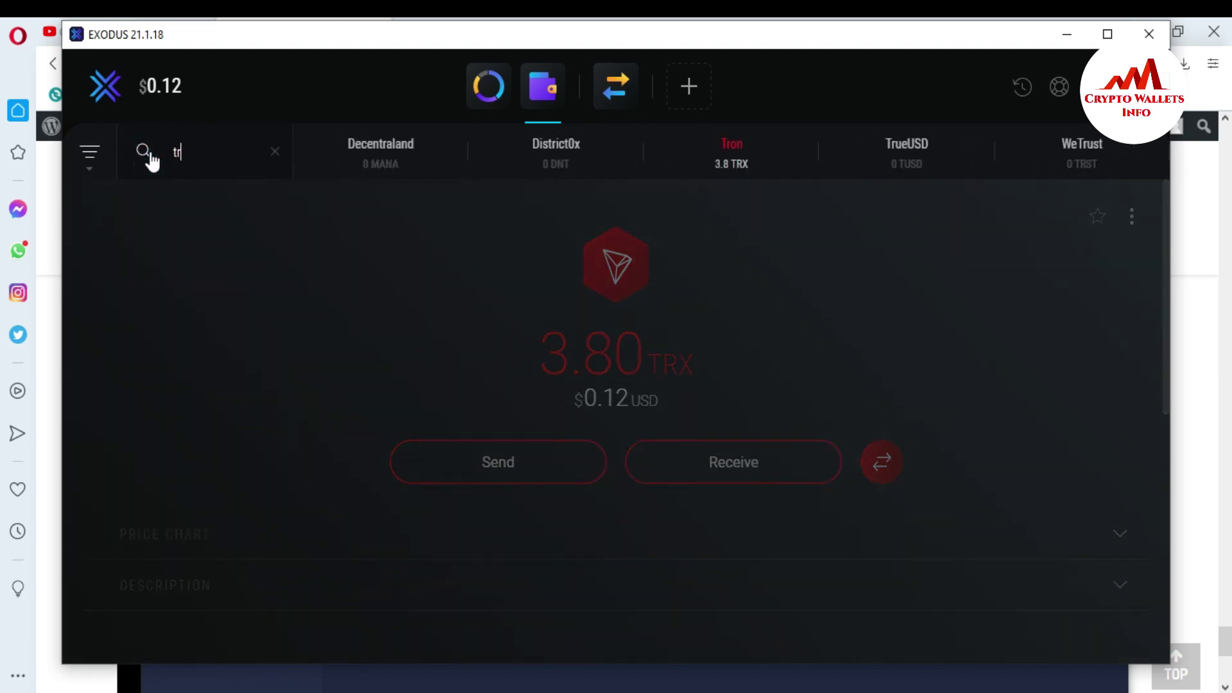
key(BackSpace)
key(BackSpace)
text(btc)
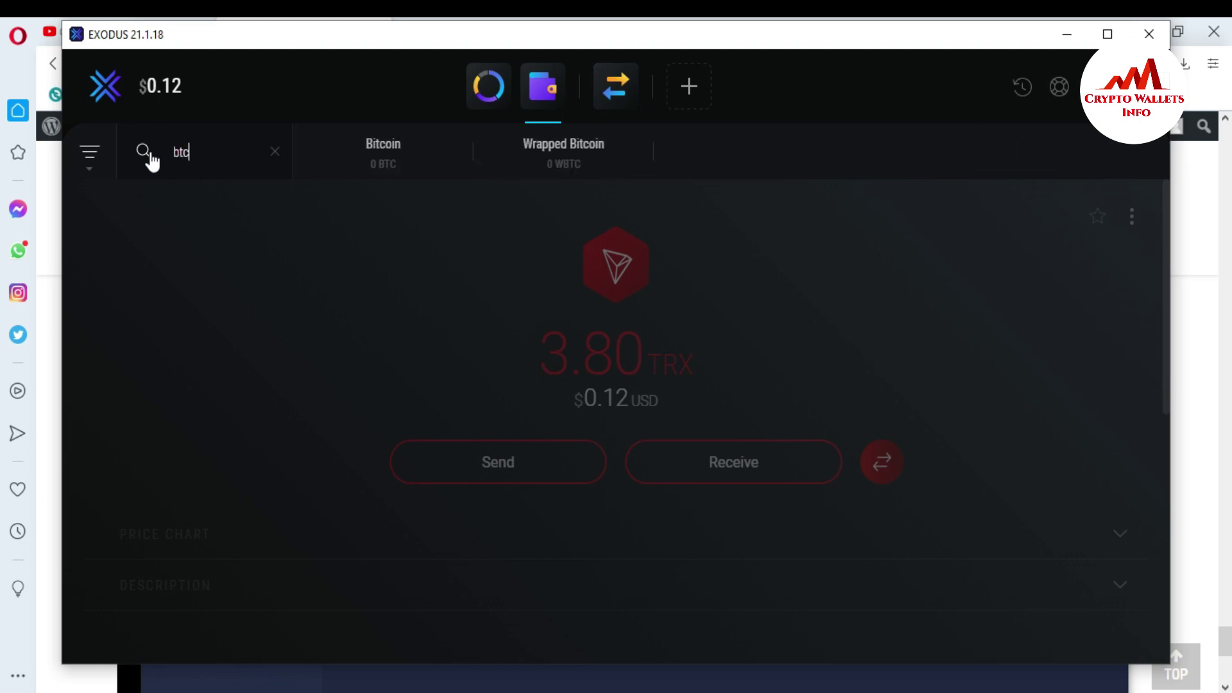
click(413, 152)
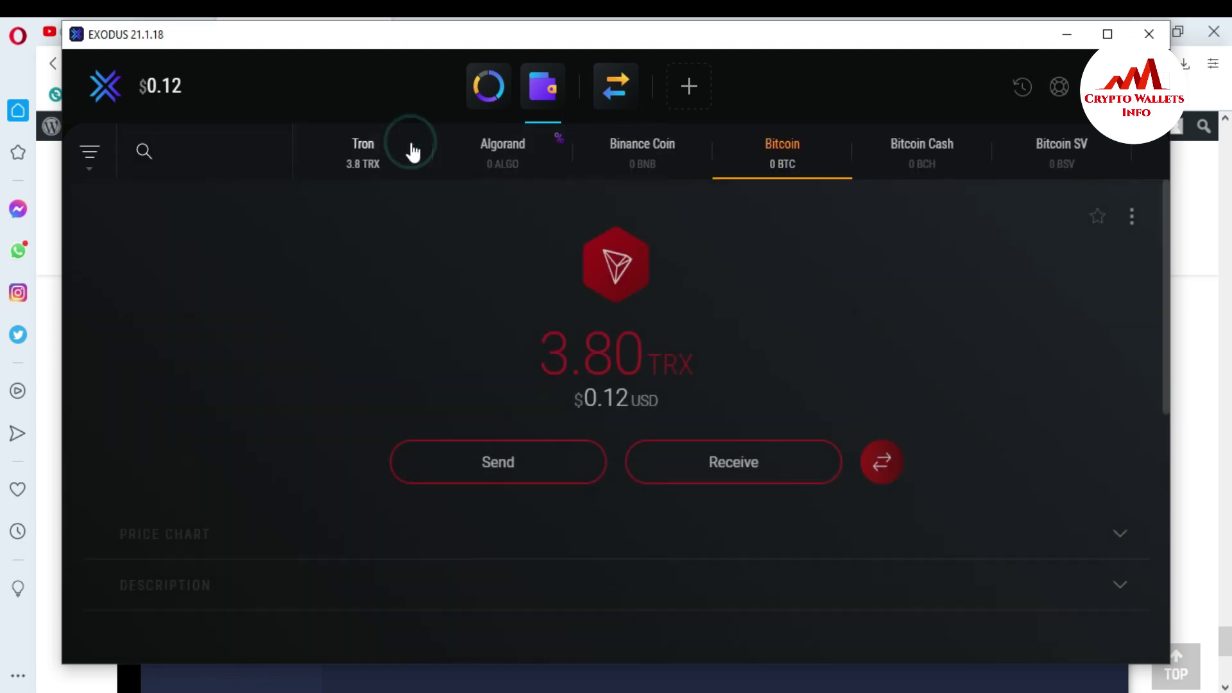
Step: Copy the Bitcoin receiving address from Exodus and paste it as the recipient in Atomic Wallet's Bitcoin send form
click(715, 463)
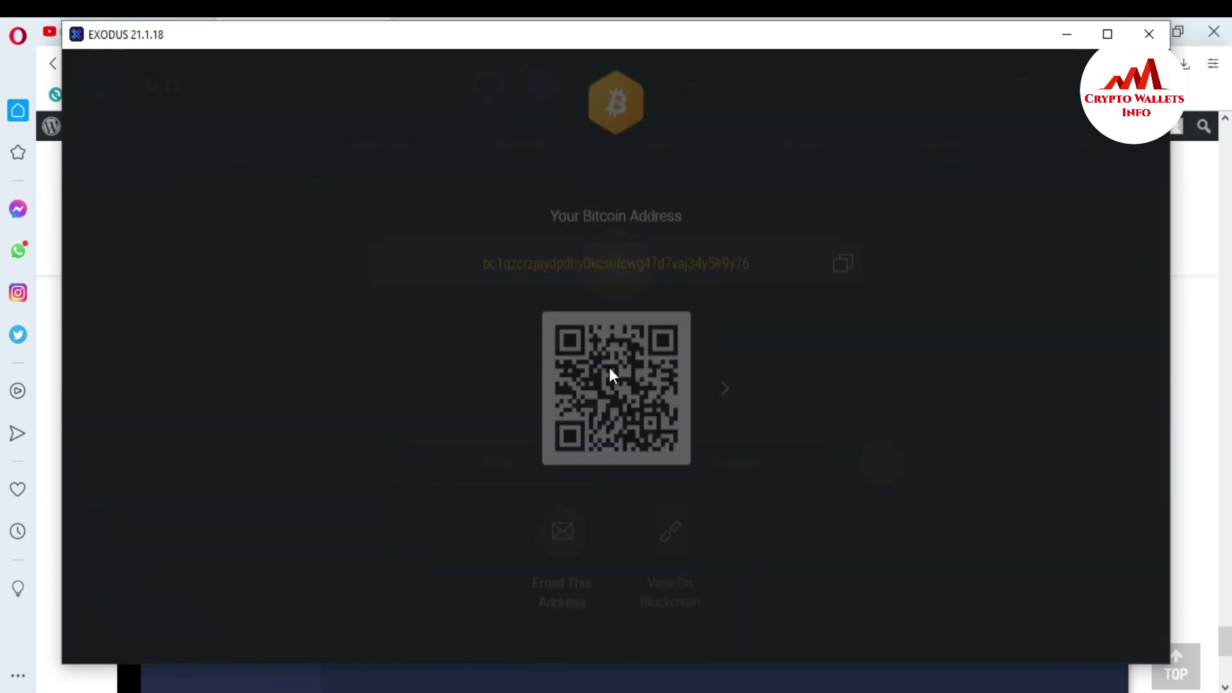
click(847, 292)
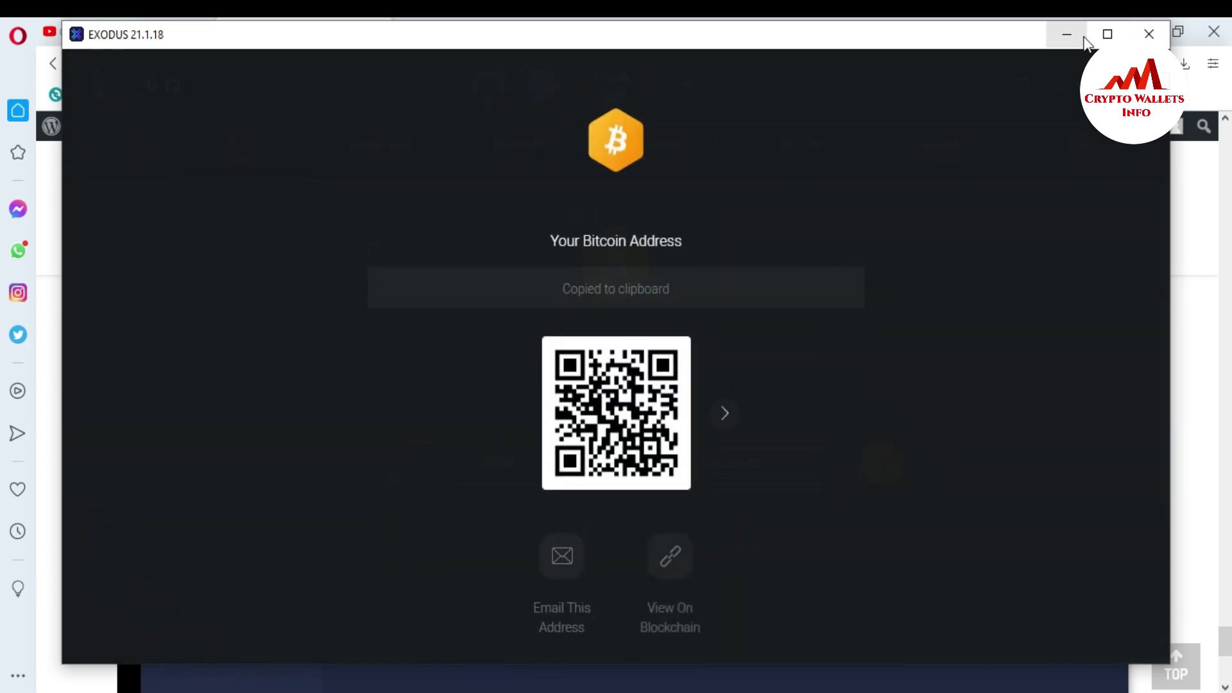
click(1067, 35)
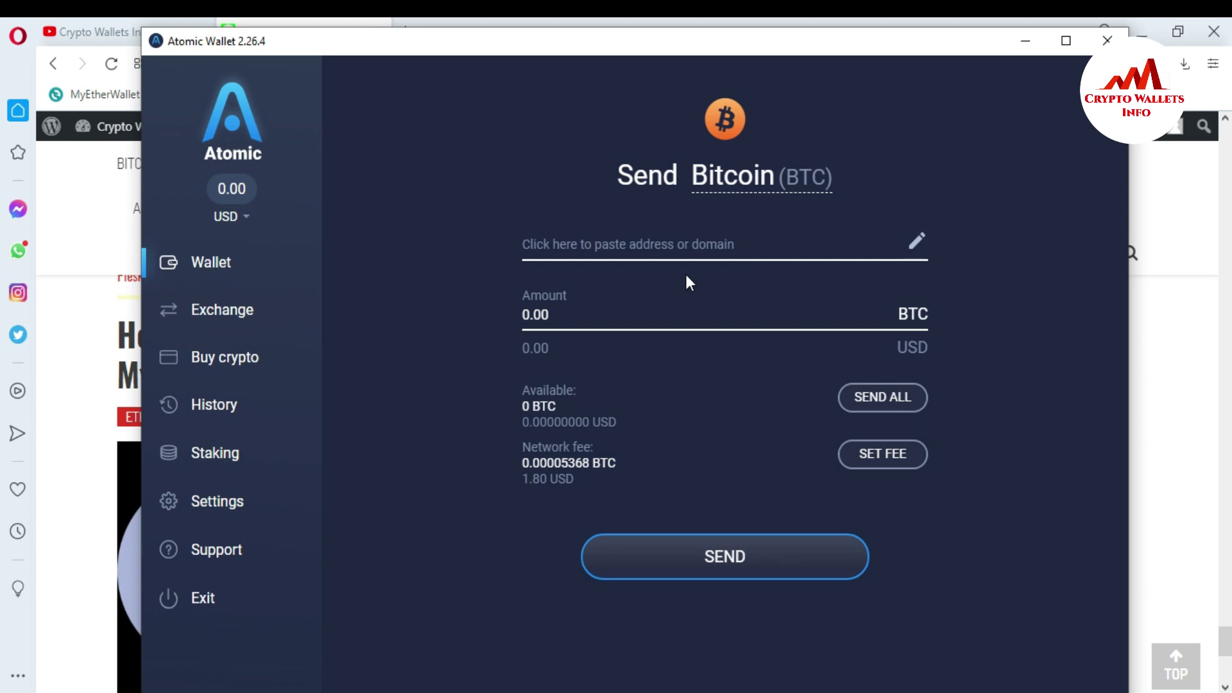
click(621, 250)
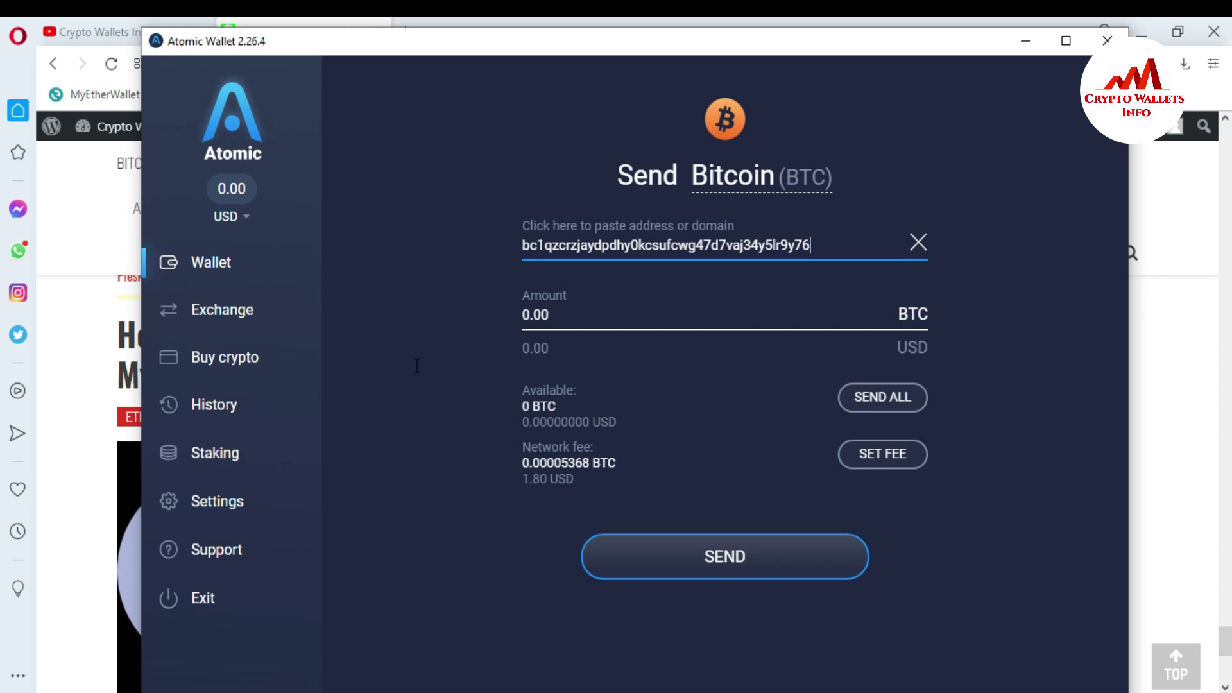
Step: Set the amount to send to 0.1 BTC in the Bitcoin send form
click(598, 327)
text(1.)
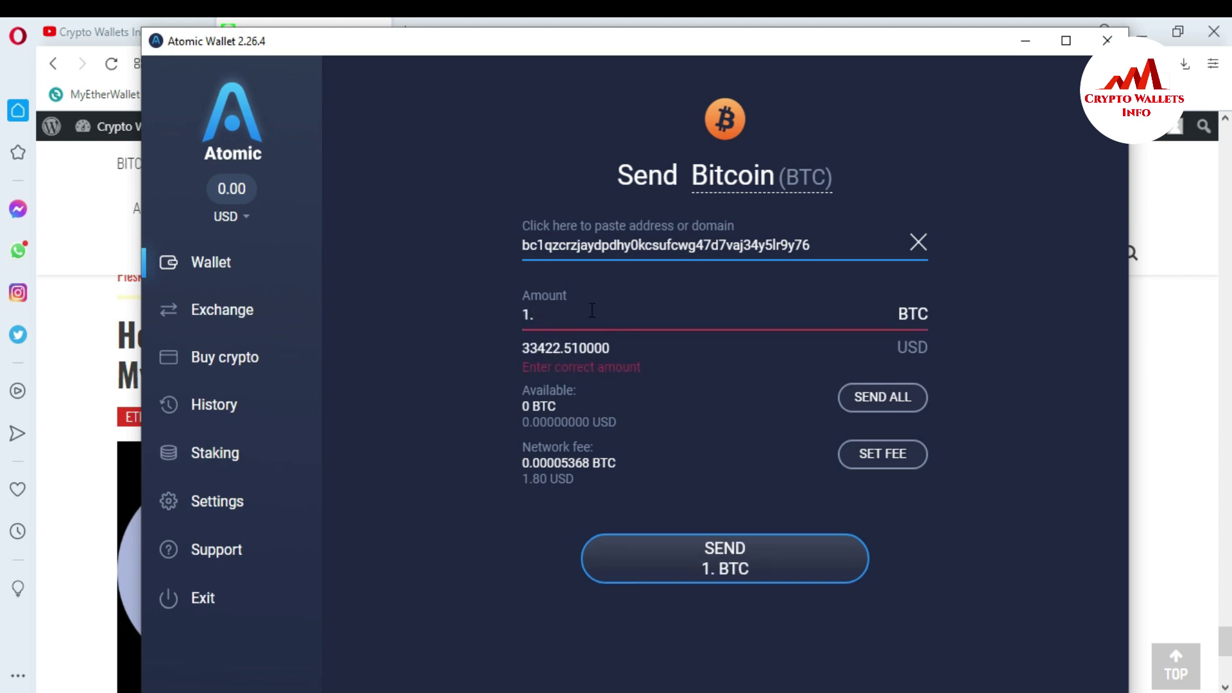
key(BackSpace)
key(BackSpace)
text(0.1)
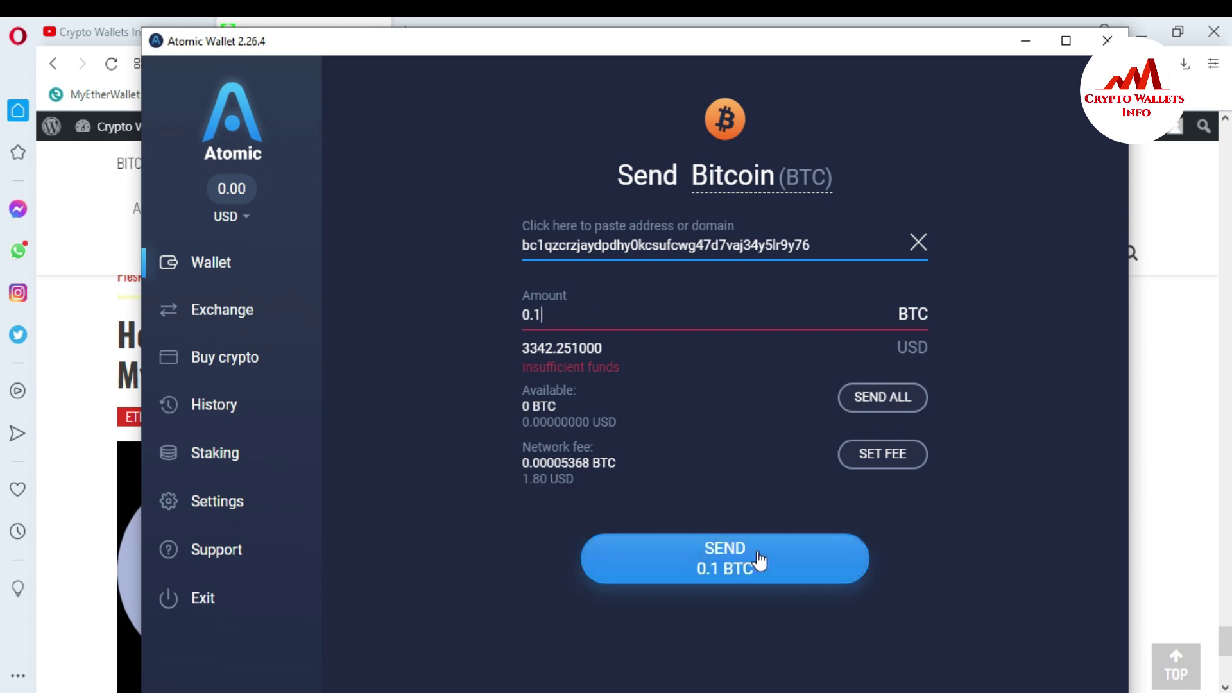
Step: Highlight the USD value of the network fee in the Bitcoin send form to examine the transfer cost
drag(521, 480, 574, 482)
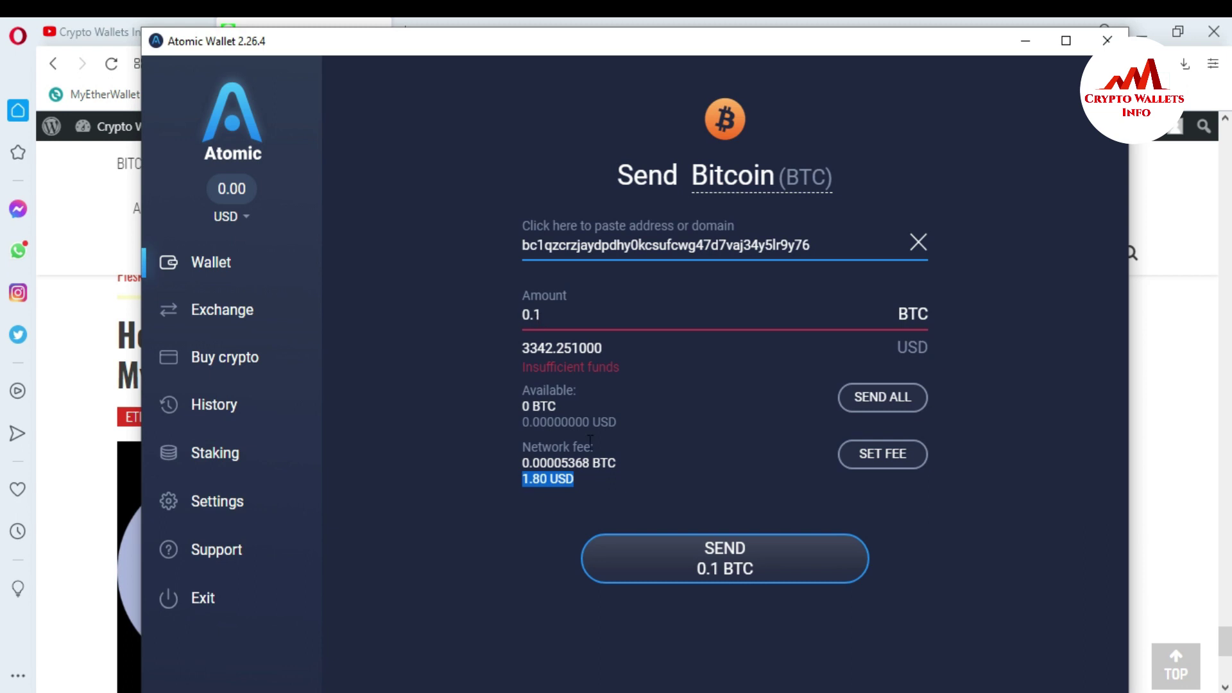
click(582, 482)
drag(583, 483, 520, 487)
Step: Minimize Atomic Wallet and view the Crypto Wallets Info YouTube channel and the All Coins categories on its website in the browser
click(1026, 42)
click(108, 30)
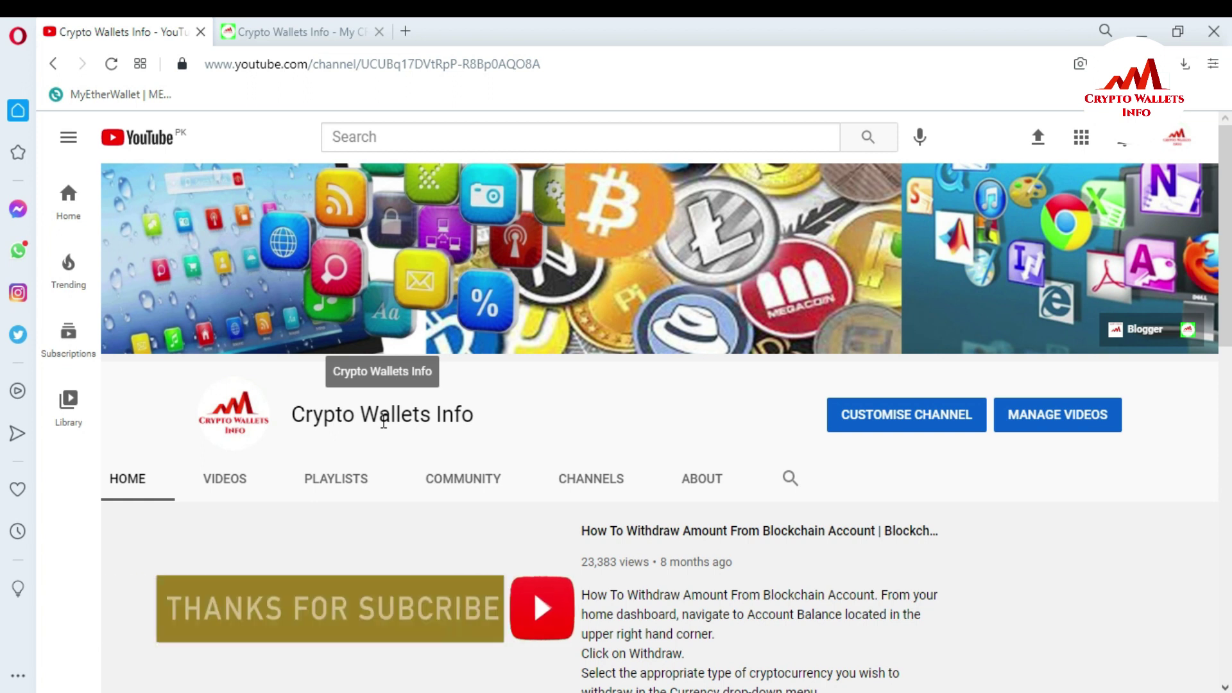
click(276, 28)
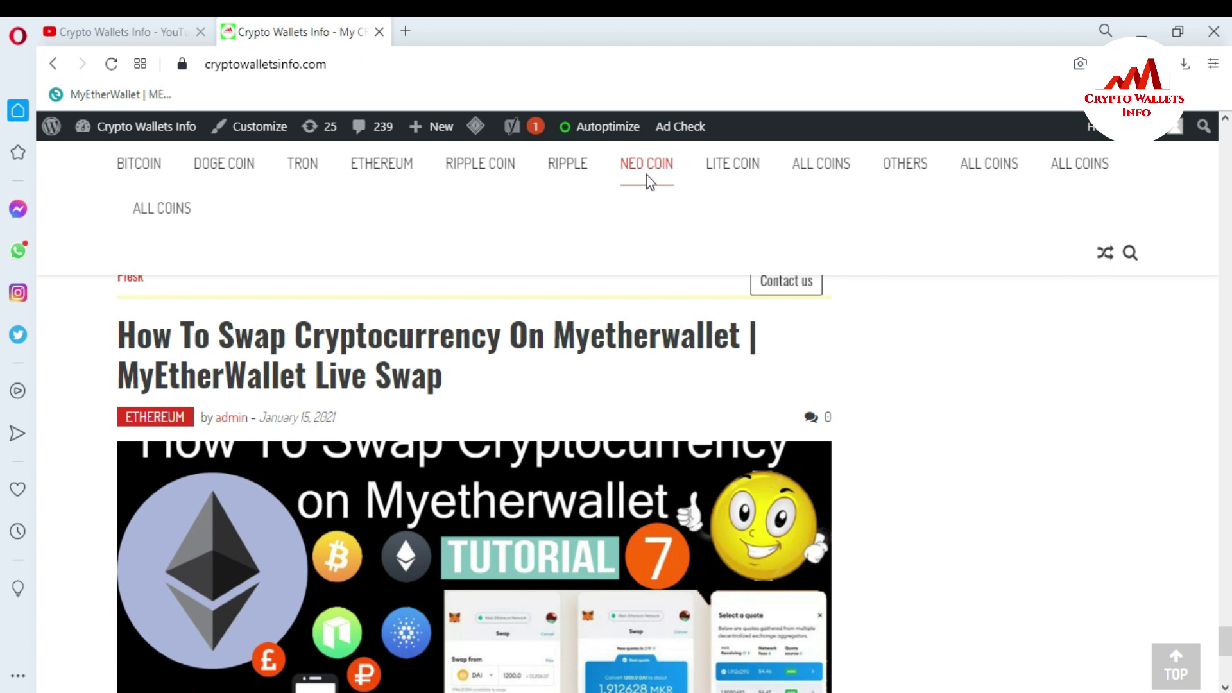
mouse_move(810, 181)
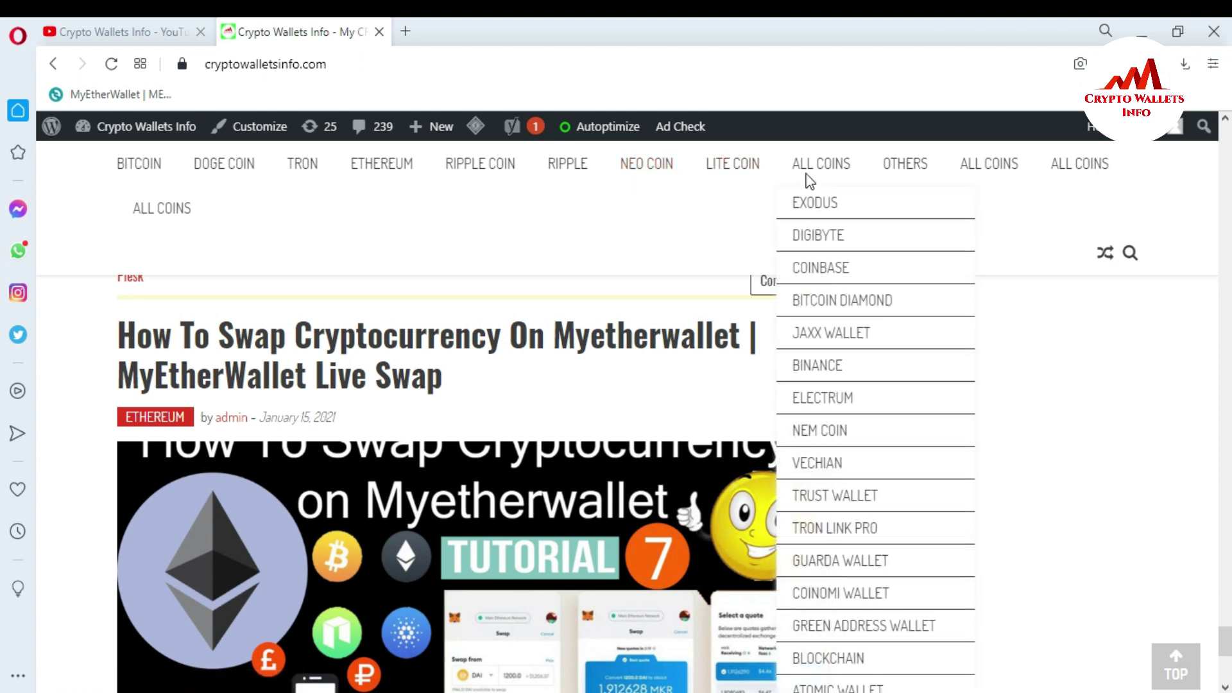